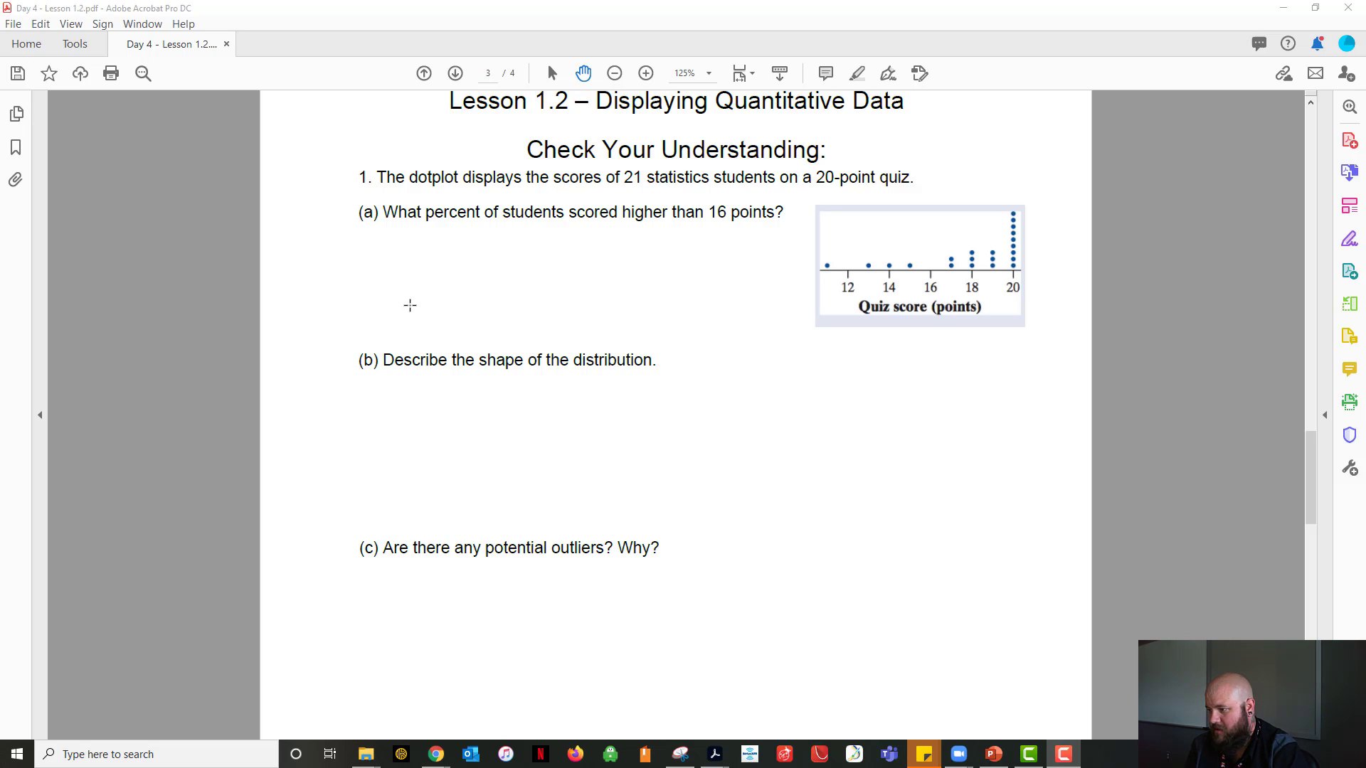
Collapse the comments list and arm the Draw Free Form pencil with blue ink
left_click(1348, 368)
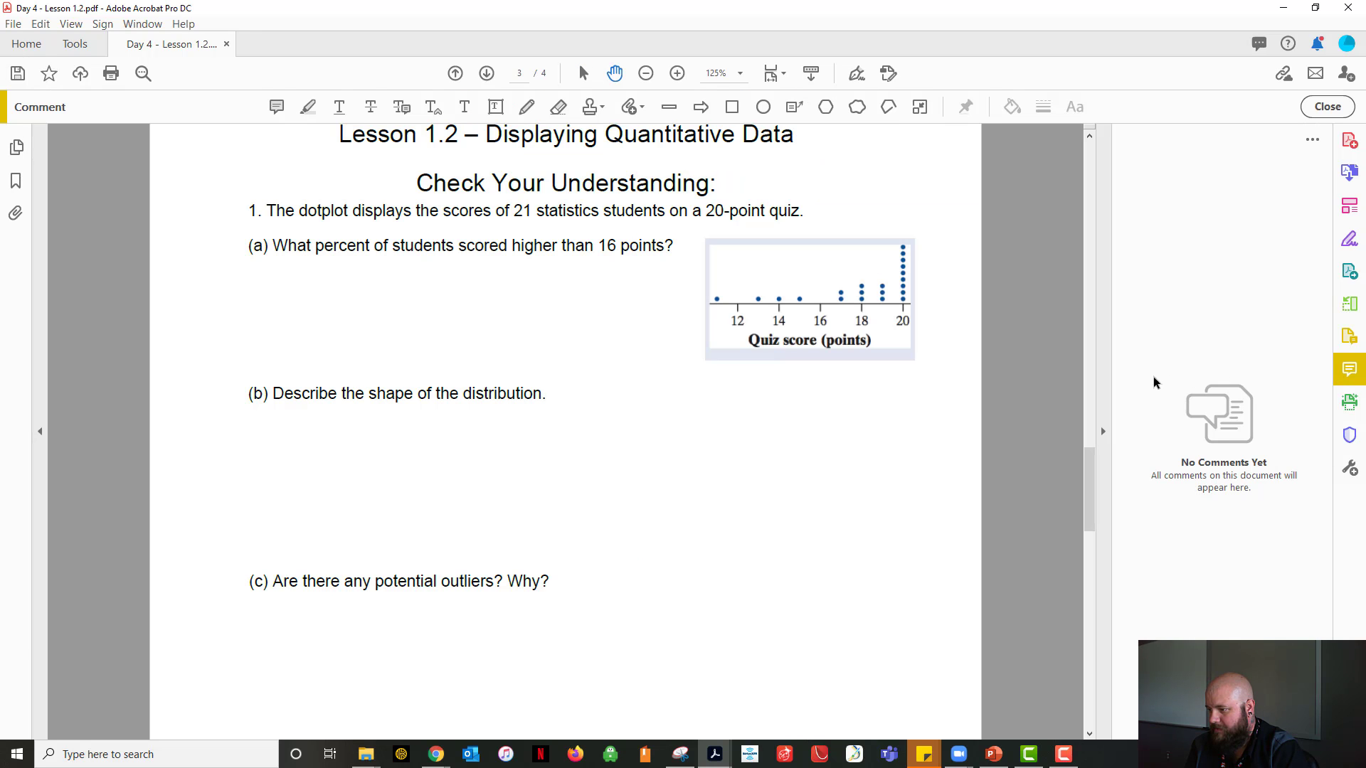
left_click_drag(1110, 374, 1310, 374)
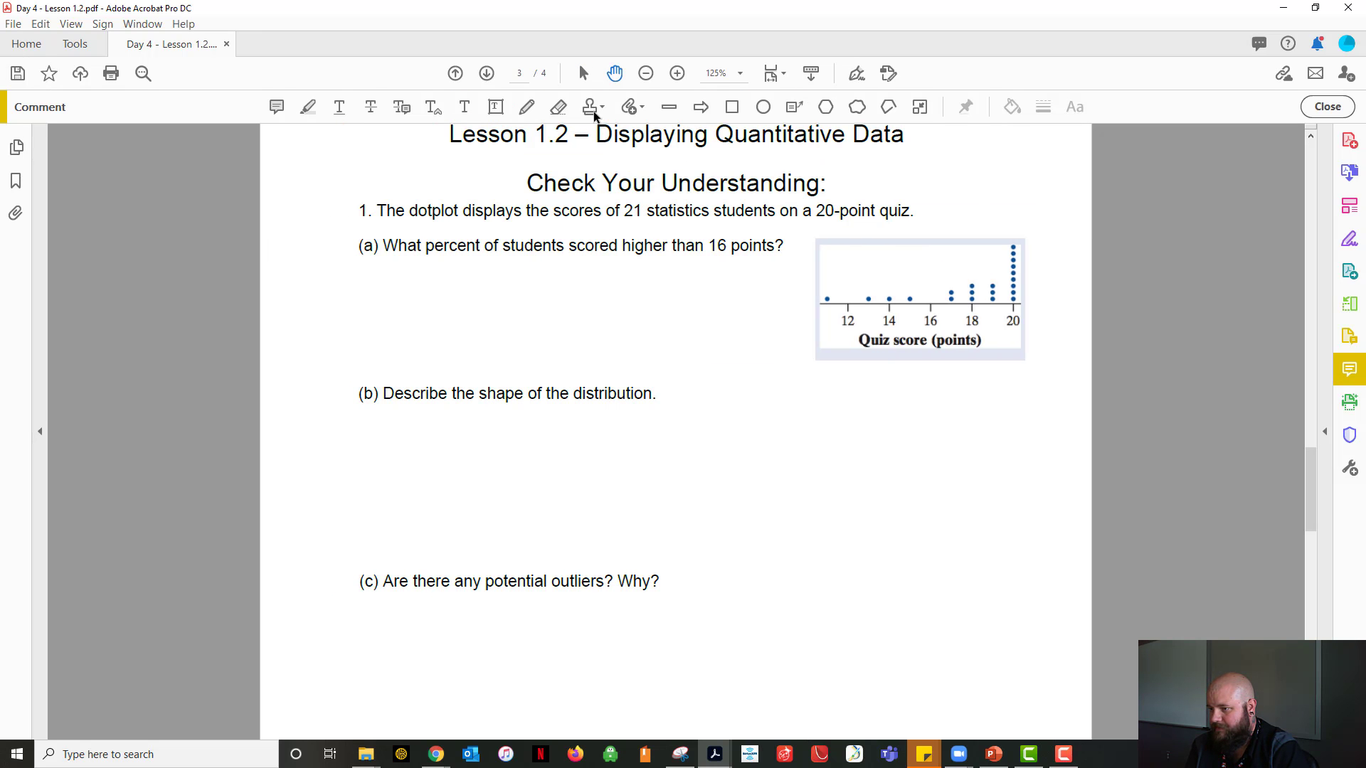
left_click(527, 107)
left_click(1012, 108)
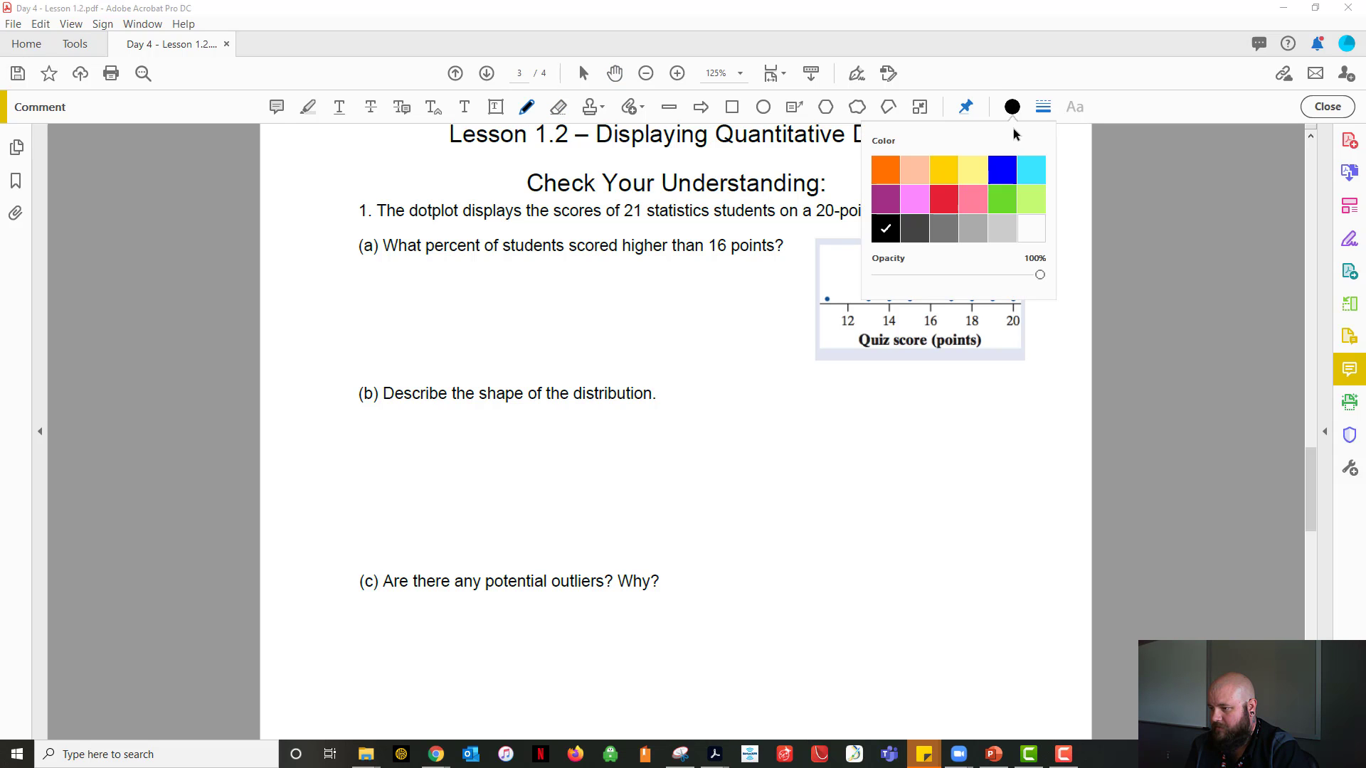
left_click(996, 167)
left_click(1017, 87)
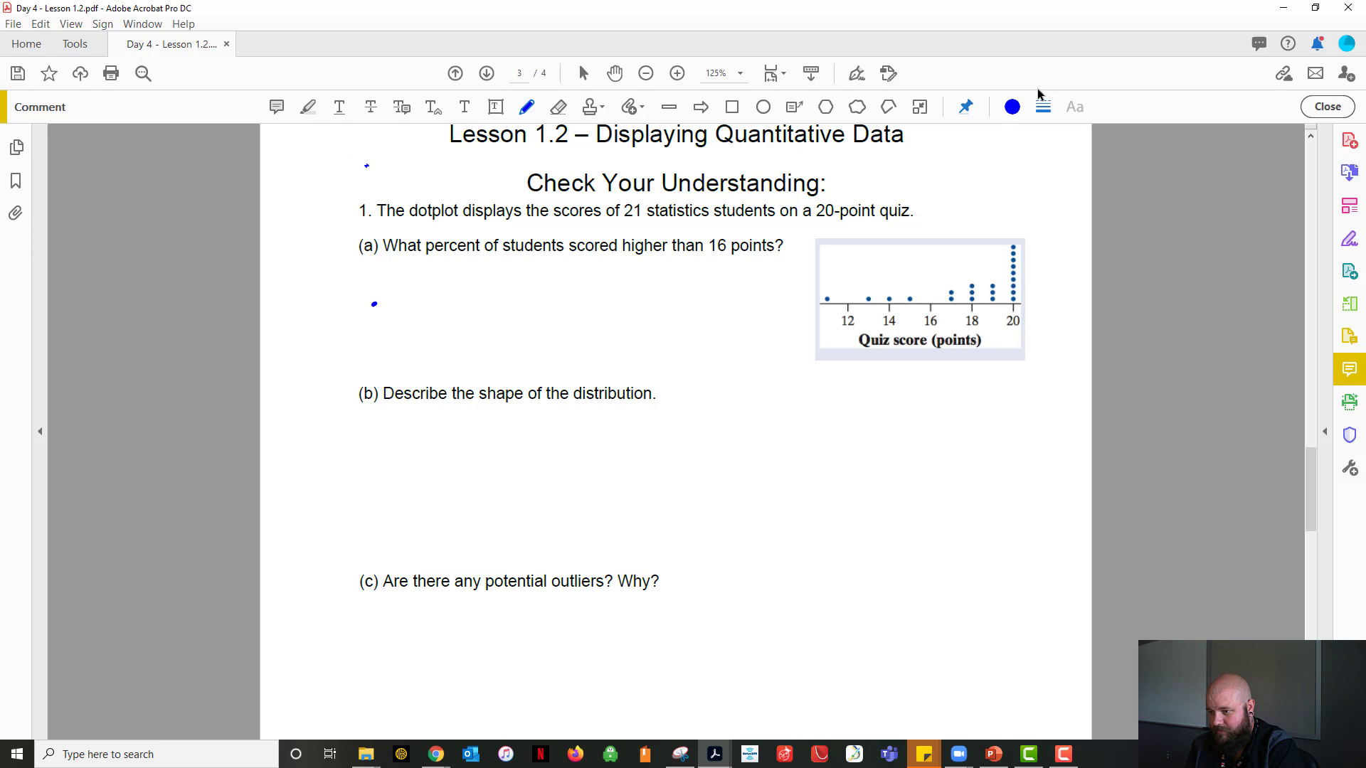
Handwrite the fraction 17/21, the decimal 0.81 and the percentage 81% beneath question (a)
mouse_move(373, 304)
left_mouse_down()
mouse_move(420, 300)
mouse_move(389, 317)
mouse_move(405, 331)
left_mouse_up()
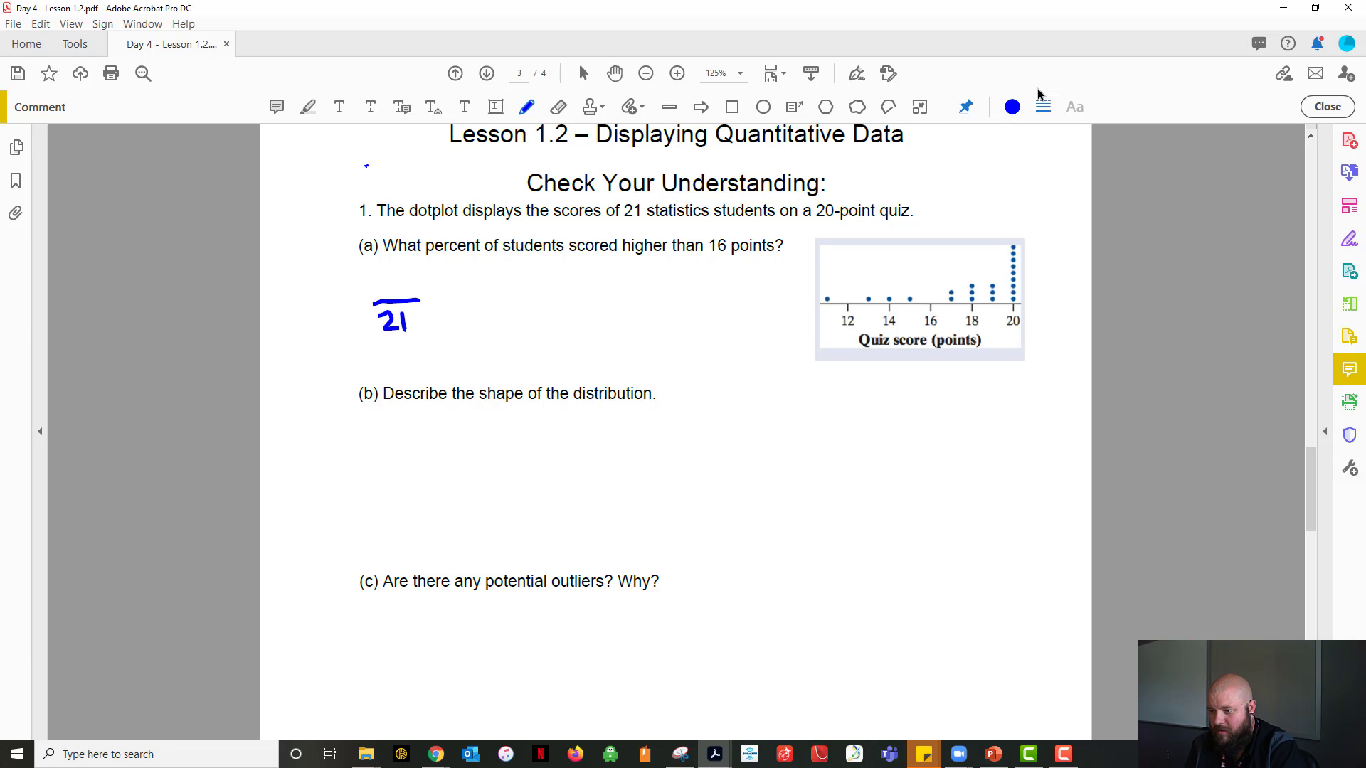
mouse_move(373, 266)
left_mouse_down()
mouse_move(373, 288)
mouse_move(397, 267)
mouse_move(392, 291)
mouse_move(447, 309)
left_mouse_up()
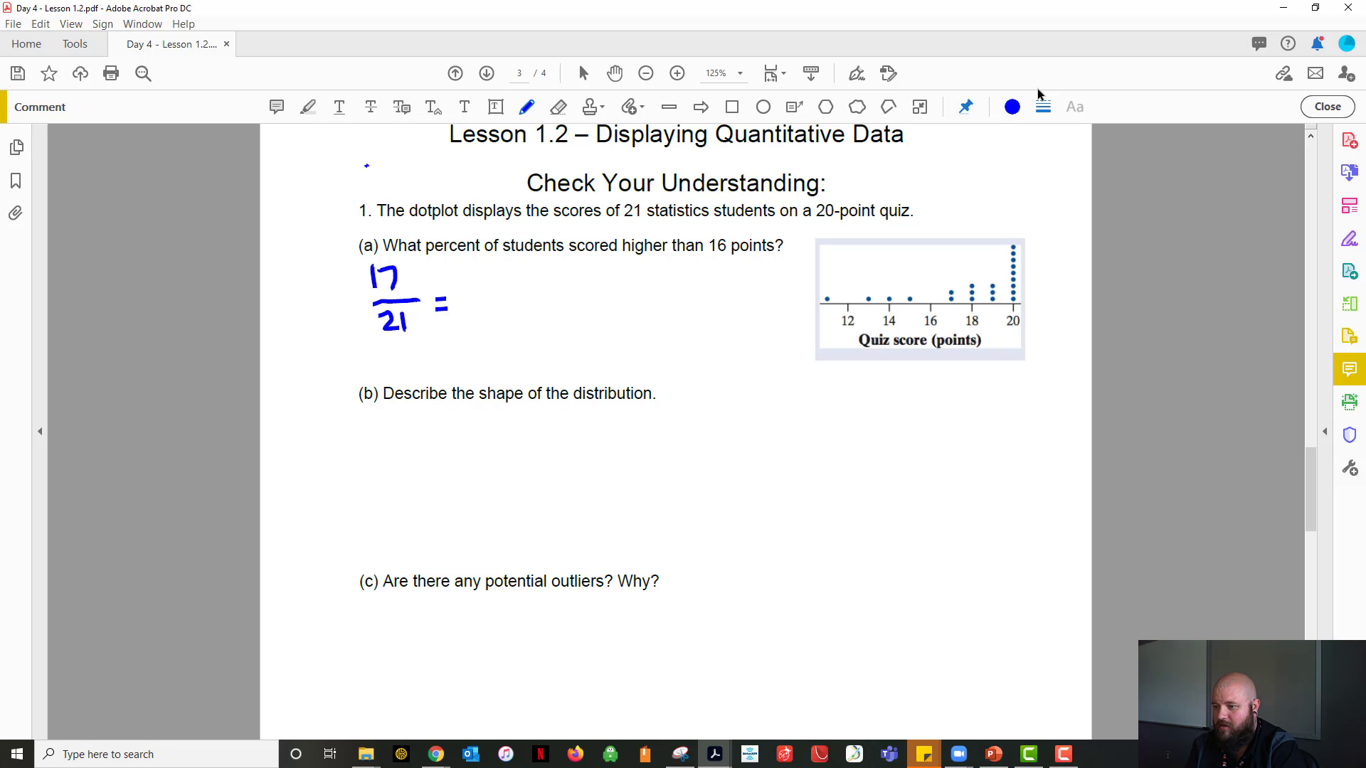
mouse_move(484, 291)
left_mouse_down()
mouse_move(470, 306)
mouse_move(493, 301)
mouse_move(486, 292)
mouse_move(510, 308)
mouse_move(518, 292)
mouse_move(527, 311)
left_mouse_up()
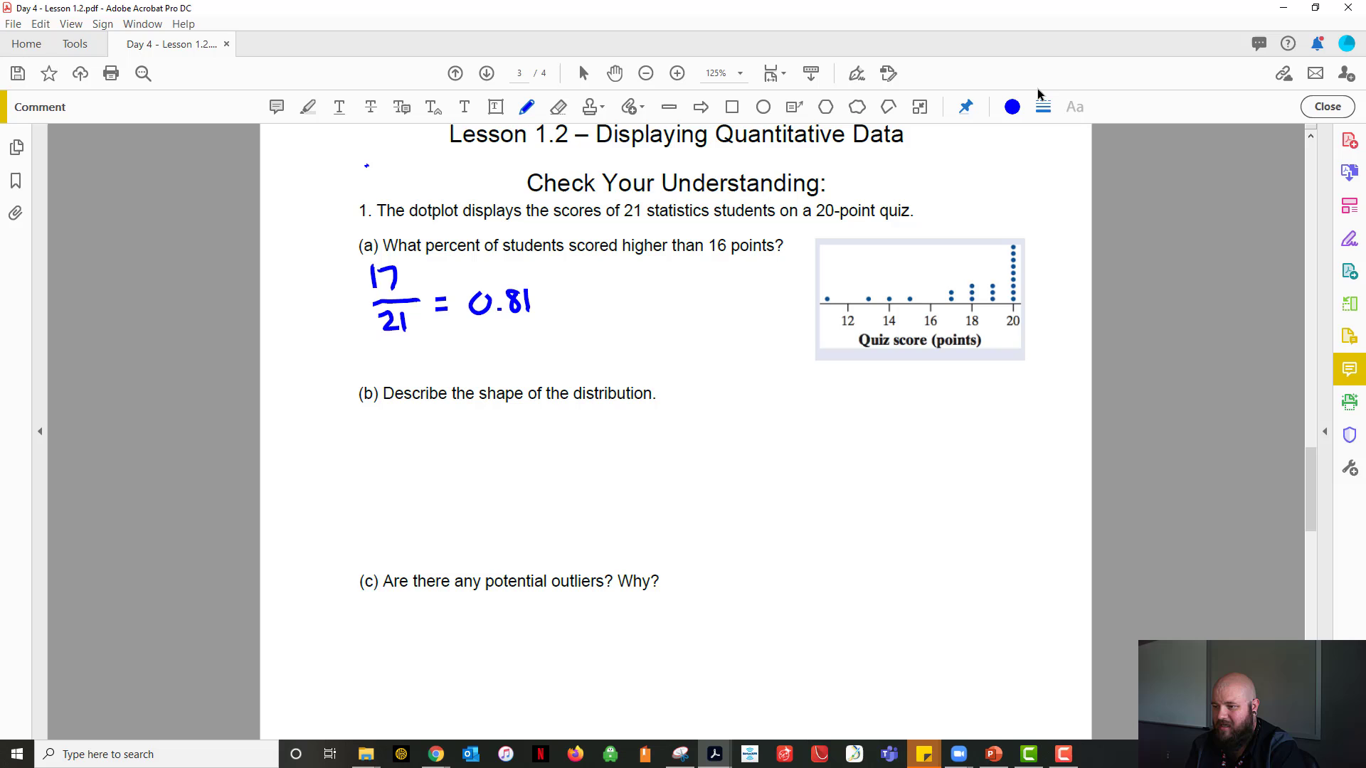
mouse_move(596, 284)
left_mouse_down()
mouse_move(585, 298)
mouse_move(595, 286)
mouse_move(605, 313)
mouse_move(625, 286)
mouse_move(623, 319)
mouse_move(637, 307)
left_mouse_up()
left_click(627, 284)
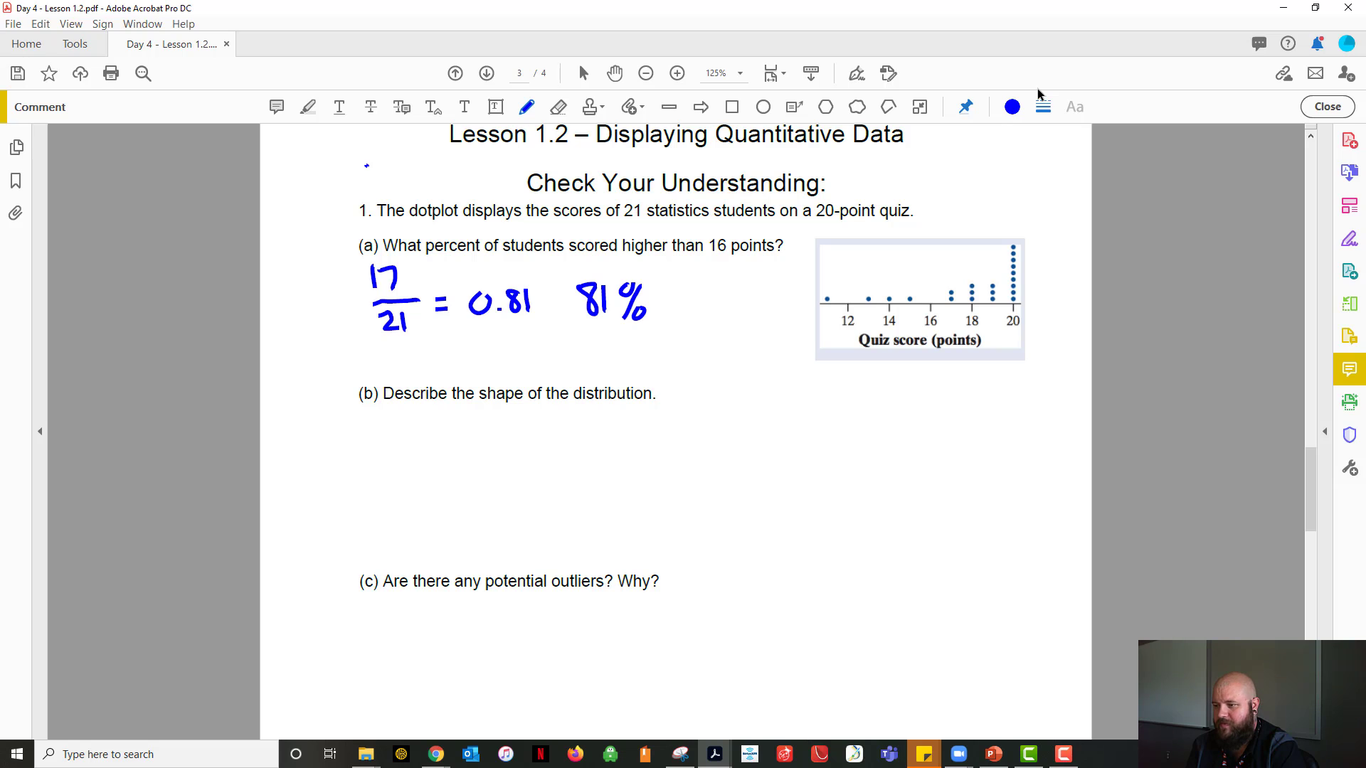
Switch the ink to red and trace a curve over the dotplot's shape
left_click(1012, 108)
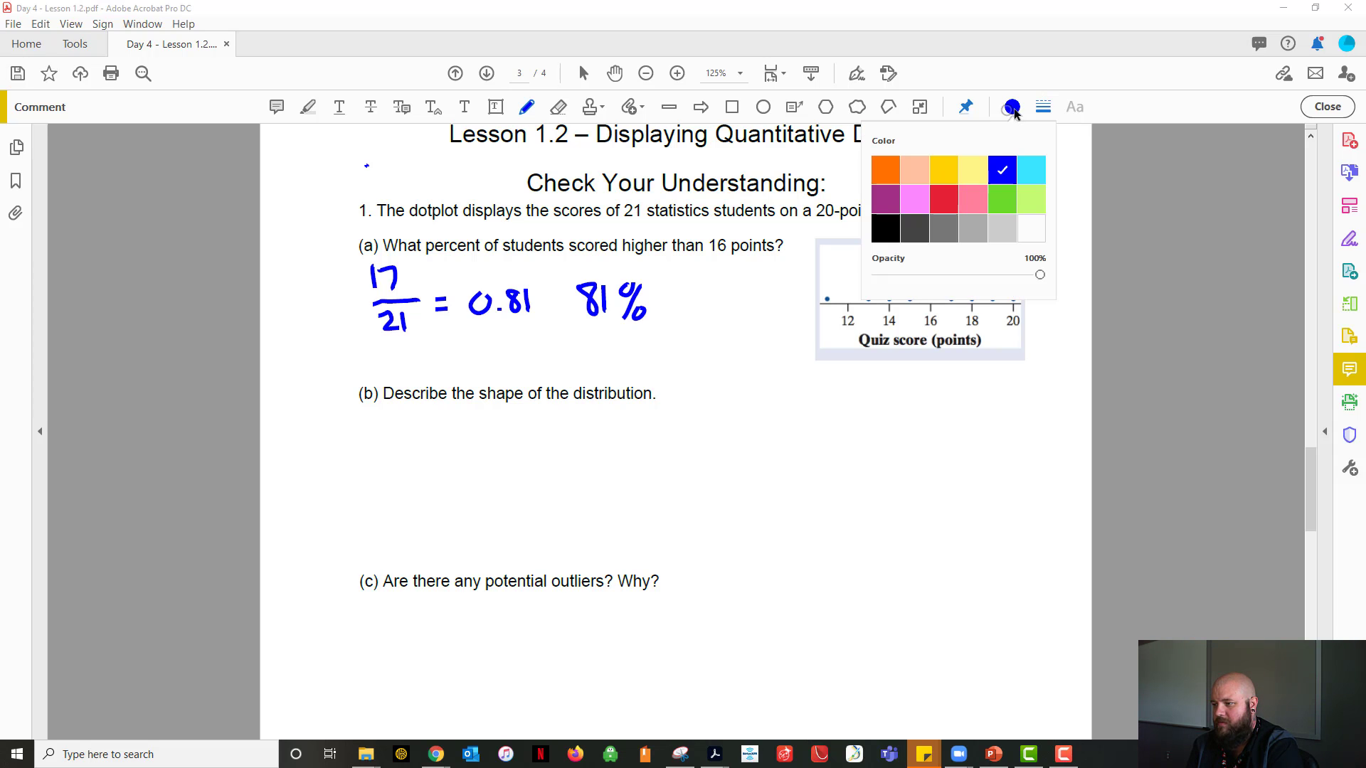
left_click(948, 203)
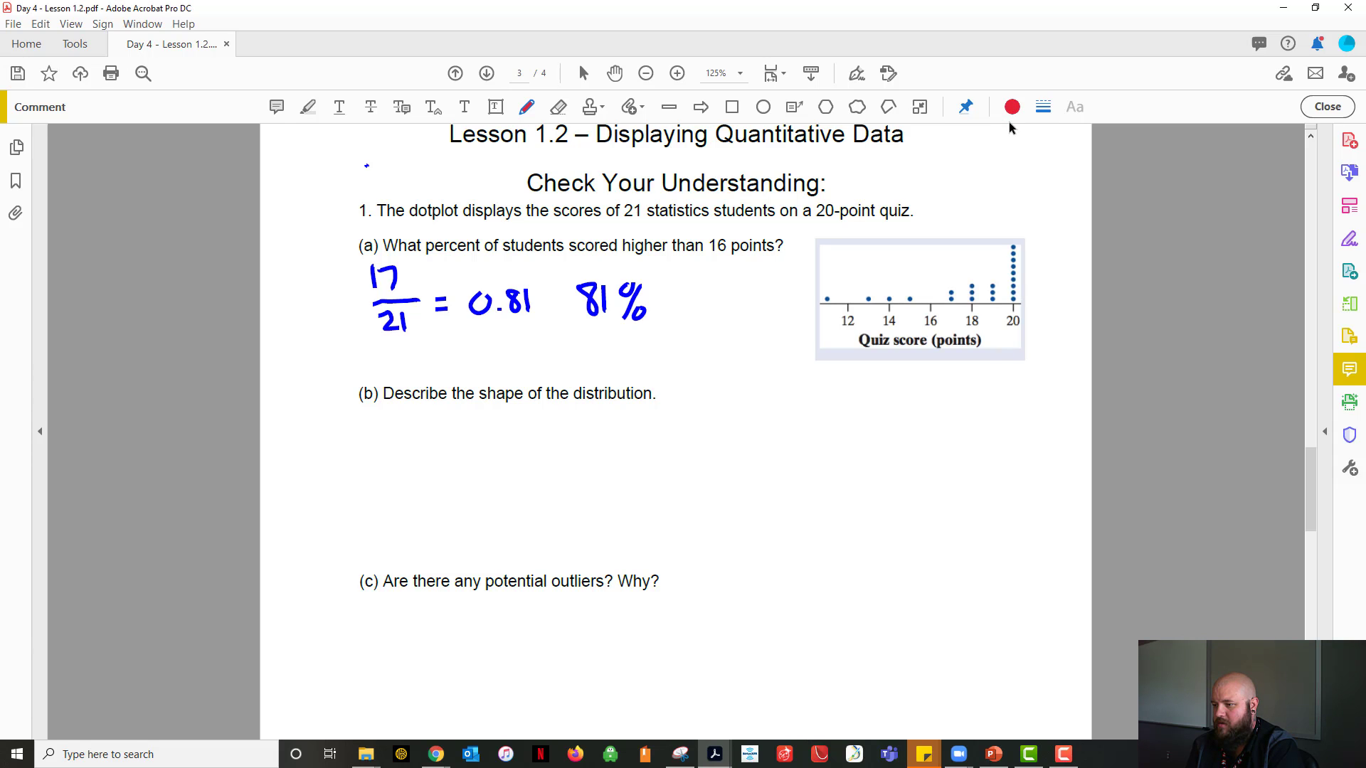
mouse_move(821, 295)
left_mouse_down()
mouse_move(958, 279)
mouse_move(1031, 232)
left_mouse_up()
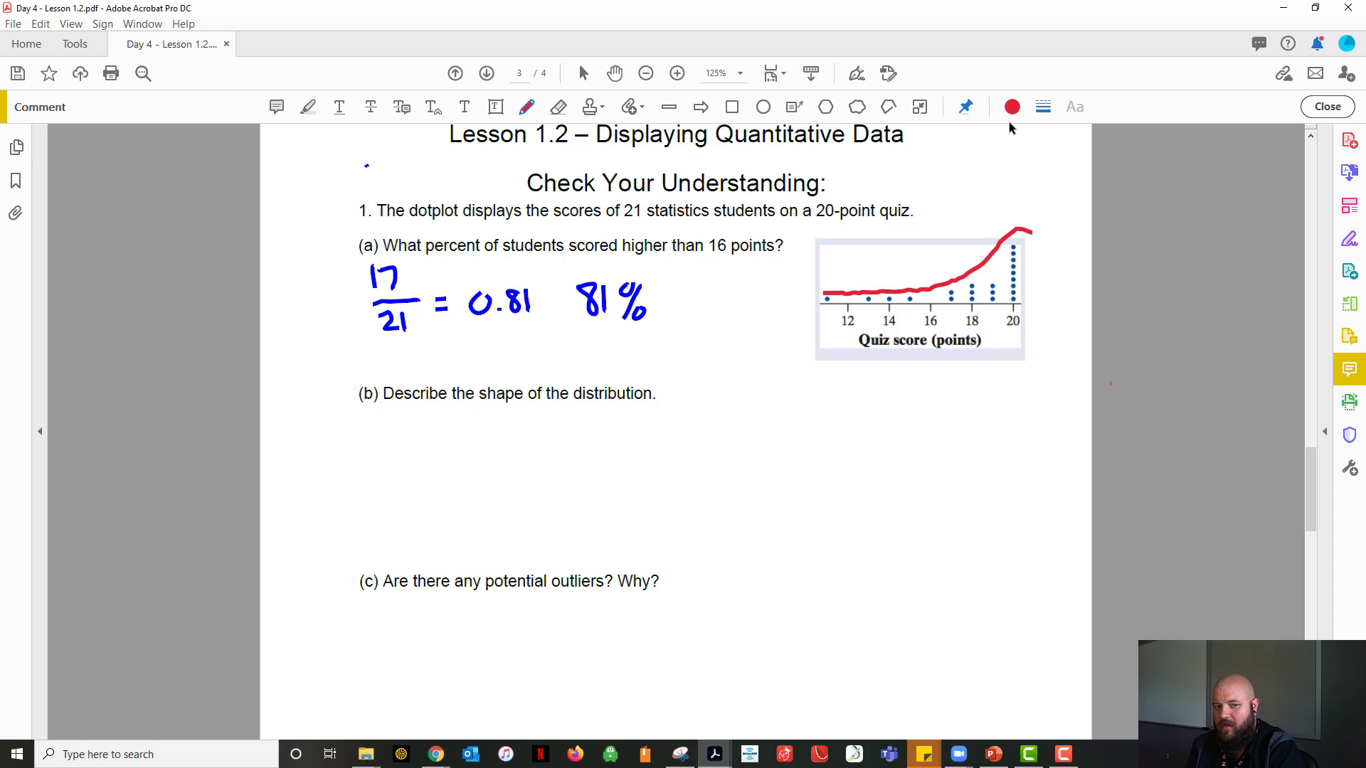
Handwrite 'Skewed Left' under question (b)
mouse_move(452, 442)
left_mouse_down()
mouse_move(431, 466)
mouse_move(467, 441)
mouse_move(466, 479)
mouse_move(491, 453)
mouse_move(493, 467)
mouse_move(548, 449)
mouse_move(554, 468)
mouse_move(623, 471)
left_mouse_up()
left_click_drag(626, 463, 642, 472)
mouse_move(635, 455)
left_mouse_down()
mouse_move(659, 471)
mouse_move(665, 448)
left_mouse_up()
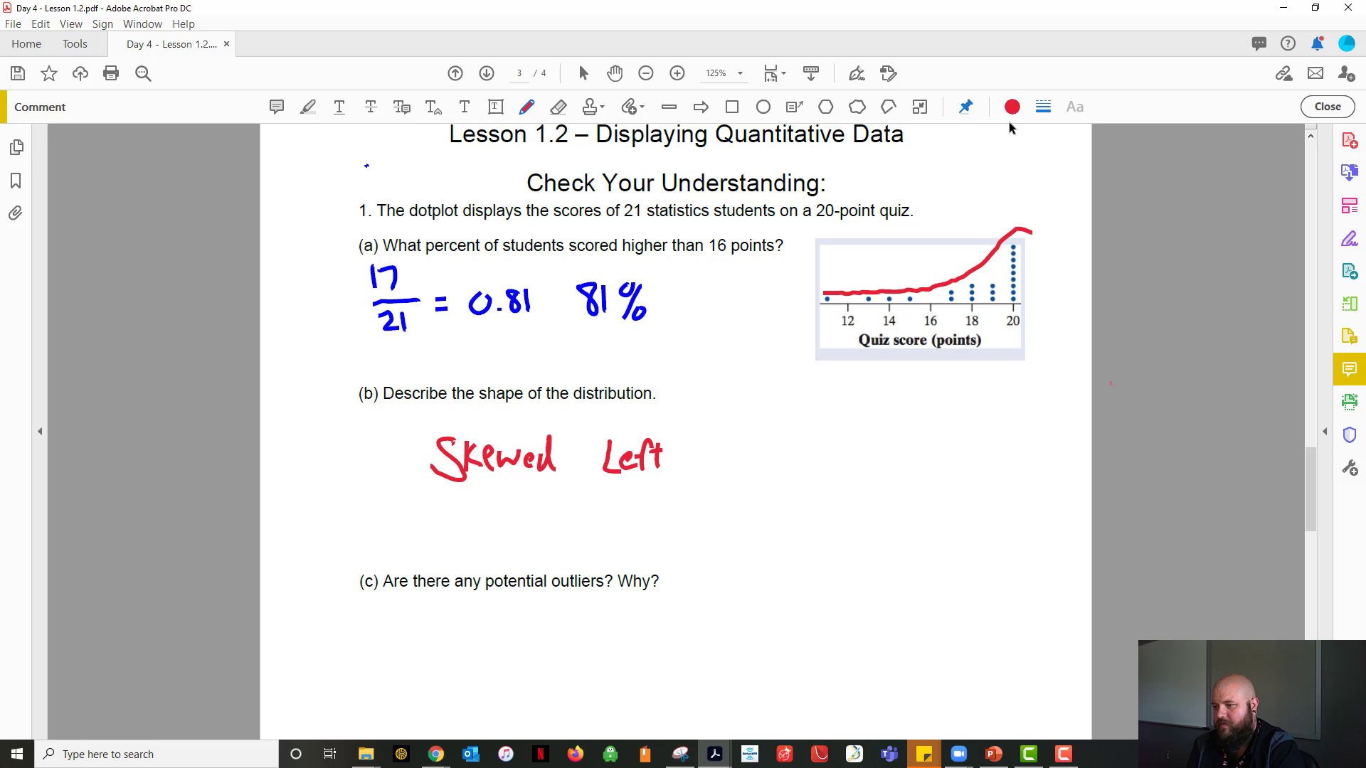
Change the pencil ink colour from red to green
left_click(1012, 108)
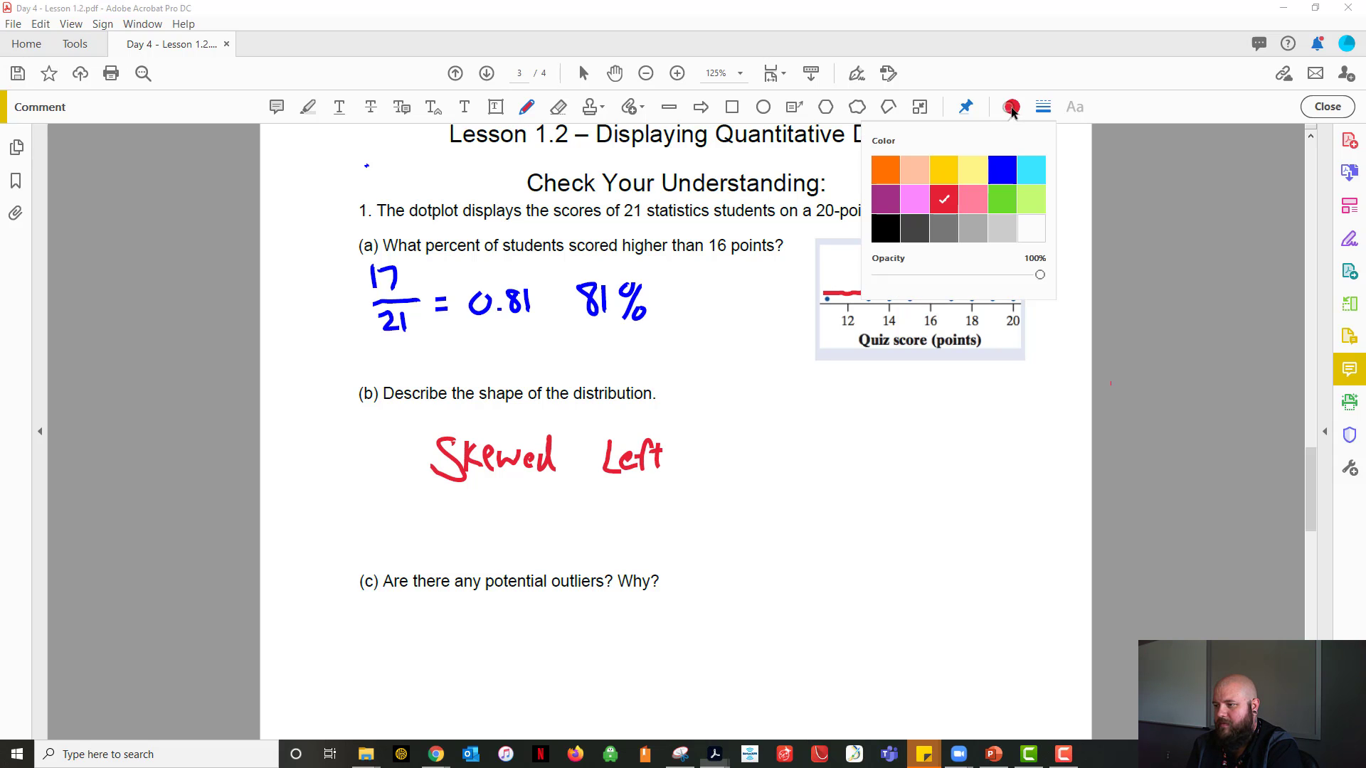
left_click(1002, 198)
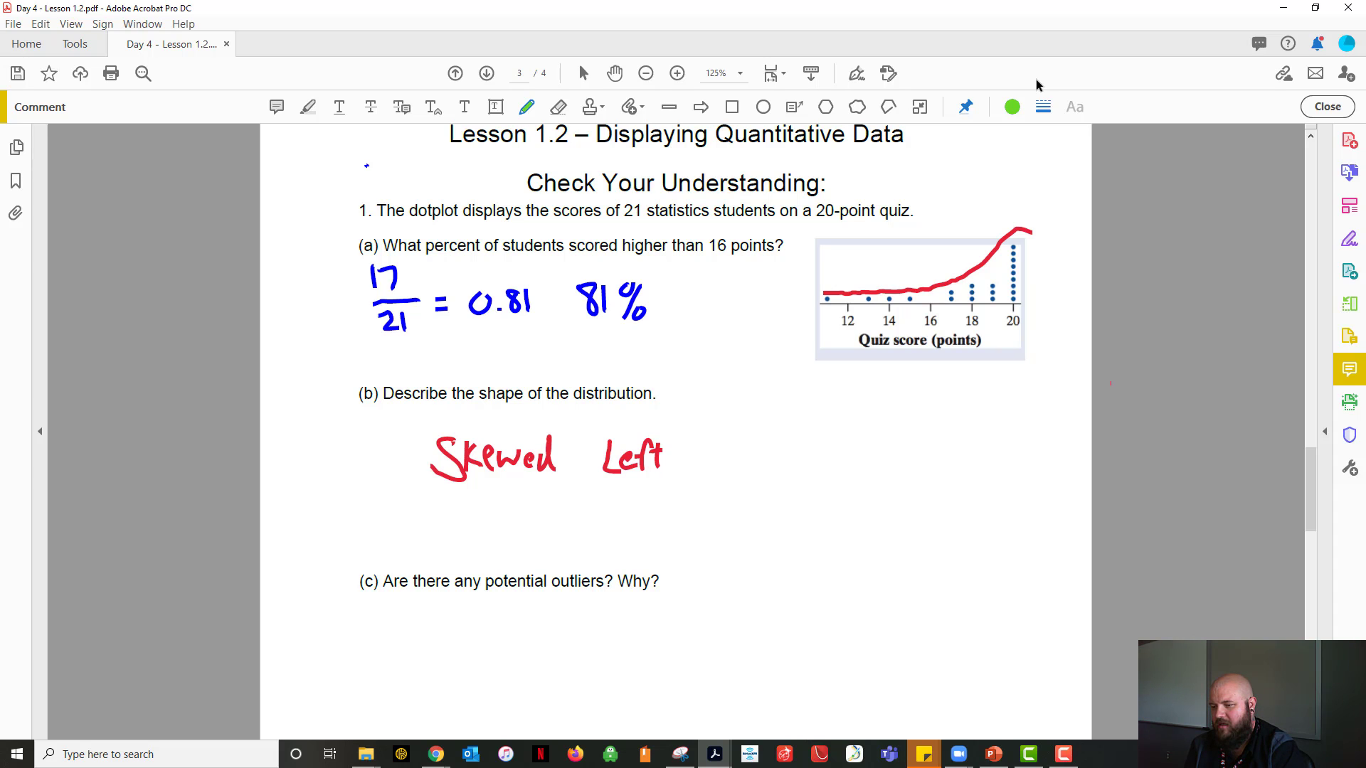
Write '1 potential outlier is number 11. It is' on the first line under question (c)
mouse_move(411, 610)
left_mouse_down()
mouse_move(435, 647)
mouse_move(467, 630)
left_mouse_up()
mouse_move(457, 617)
left_mouse_down()
mouse_move(482, 614)
mouse_move(489, 627)
left_mouse_up()
mouse_move(491, 630)
left_mouse_down()
mouse_move(516, 598)
mouse_move(543, 625)
left_mouse_up()
mouse_move(555, 593)
left_mouse_down()
mouse_move(553, 621)
mouse_move(588, 614)
left_mouse_up()
mouse_move(593, 612)
left_mouse_down()
mouse_move(596, 624)
mouse_move(608, 611)
left_mouse_up()
mouse_move(617, 593)
left_mouse_down()
mouse_move(616, 623)
mouse_move(631, 601)
mouse_move(630, 619)
left_mouse_up()
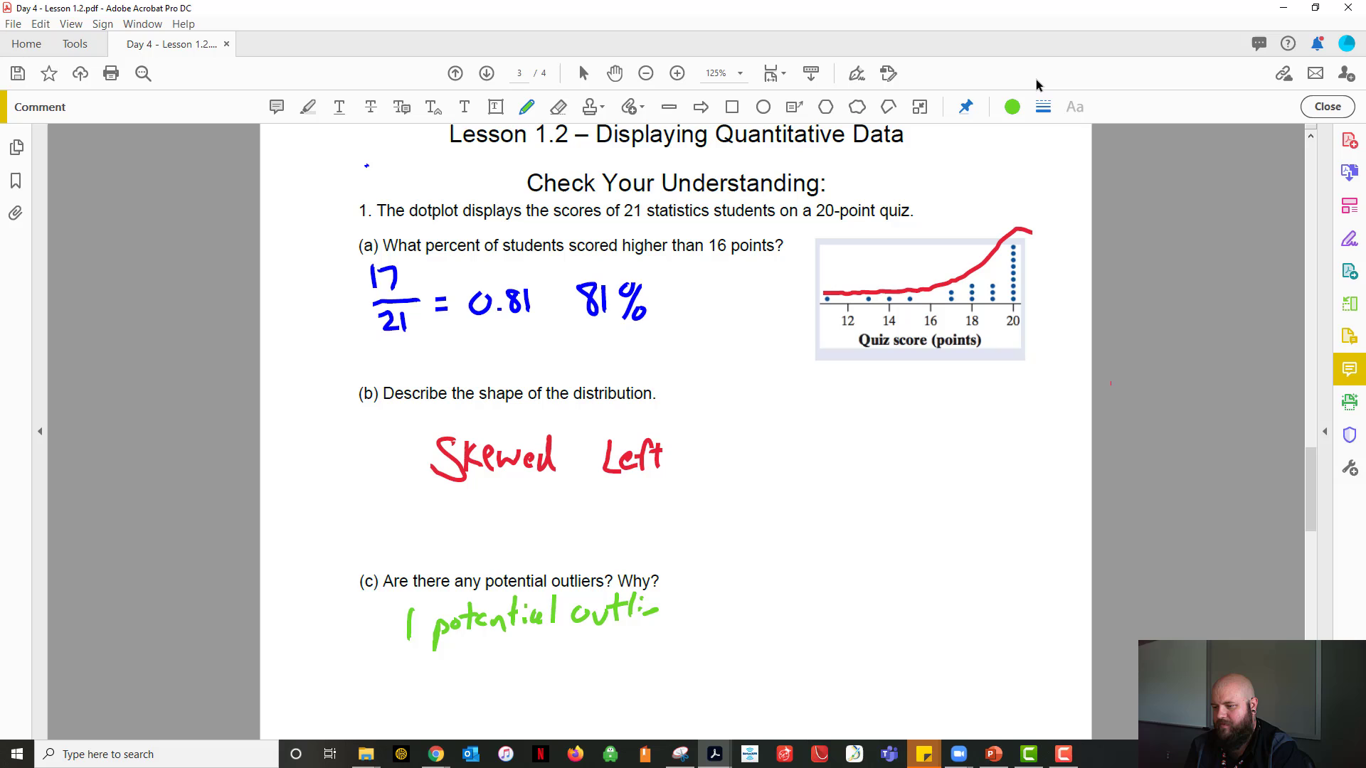
mouse_move(644, 620)
left_mouse_down()
mouse_move(675, 603)
mouse_move(697, 619)
mouse_move(783, 618)
mouse_move(797, 597)
mouse_move(809, 619)
left_mouse_up()
mouse_move(815, 587)
left_mouse_down()
mouse_move(840, 613)
mouse_move(854, 592)
mouse_move(881, 606)
mouse_move(901, 574)
mouse_move(898, 610)
left_mouse_up()
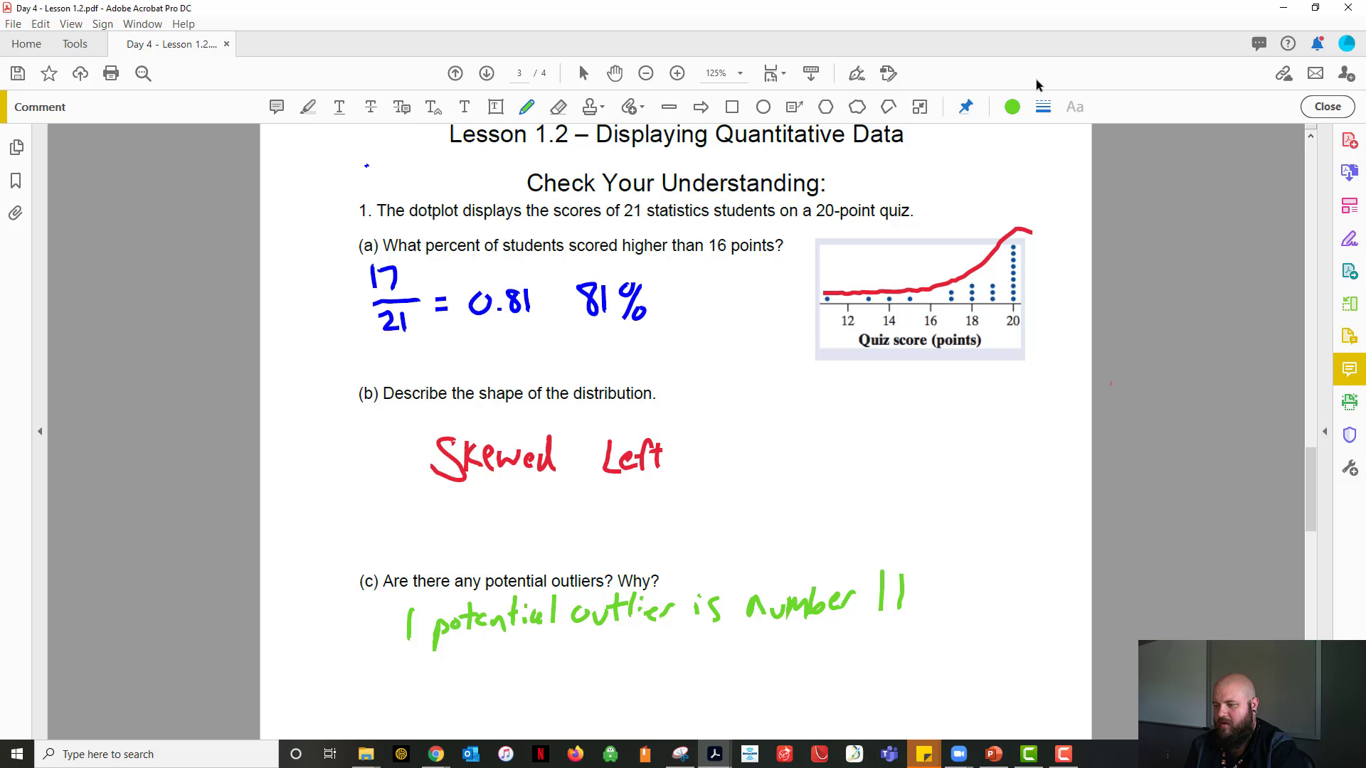
left_click(910, 601)
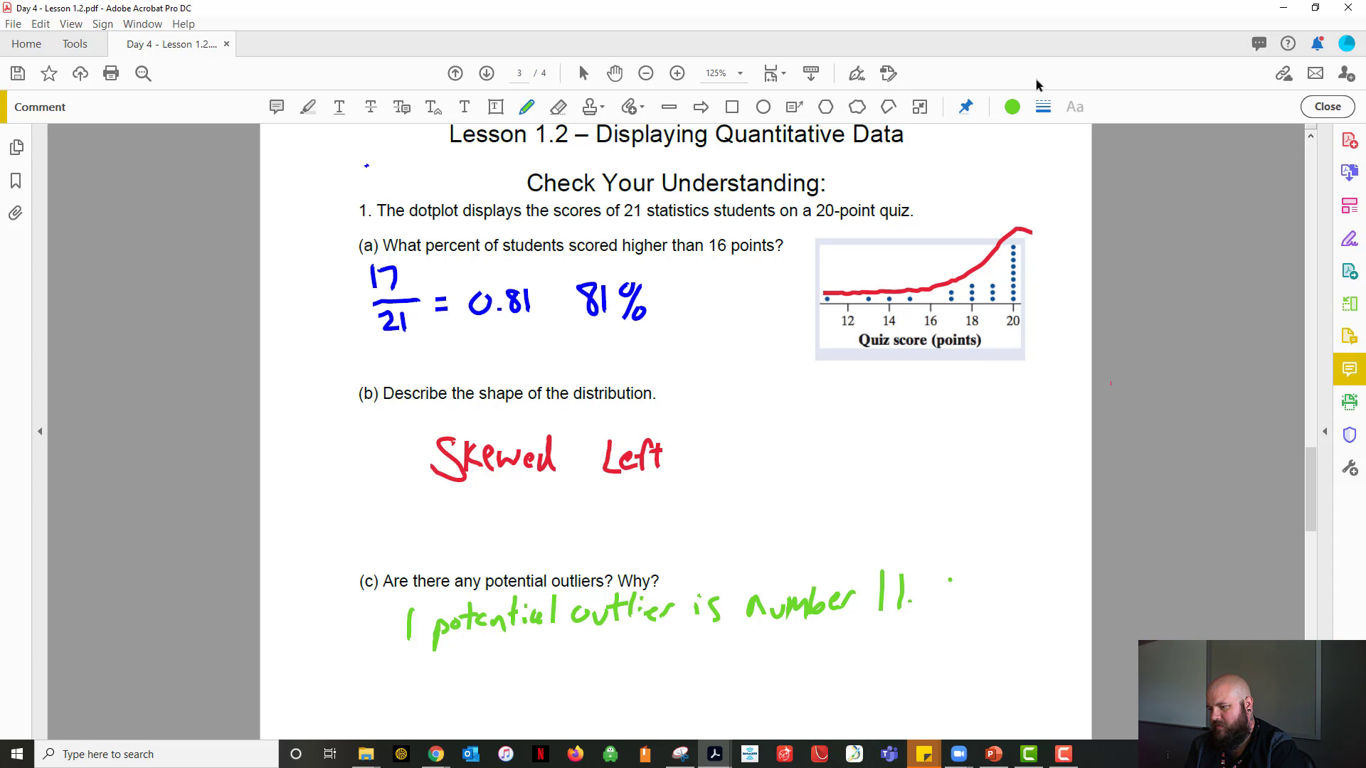
mouse_move(949, 581)
left_mouse_down()
mouse_move(949, 608)
mouse_move(961, 576)
mouse_move(937, 579)
mouse_move(962, 604)
mouse_move(972, 576)
mouse_move(994, 605)
left_mouse_up()
Finish with 'much lower than the rest of the data' on the second line
mouse_move(434, 677)
left_mouse_down()
mouse_move(498, 688)
mouse_move(501, 673)
mouse_move(512, 688)
mouse_move(595, 670)
mouse_move(600, 682)
mouse_move(633, 678)
left_mouse_up()
left_click_drag(624, 663, 675, 671)
mouse_move(679, 672)
left_mouse_down()
mouse_move(684, 660)
mouse_move(717, 676)
mouse_move(726, 658)
mouse_move(754, 670)
mouse_move(790, 650)
mouse_move(804, 673)
mouse_move(829, 648)
mouse_move(851, 662)
mouse_move(862, 652)
mouse_move(869, 667)
left_mouse_up()
left_click(873, 663)
left_click_drag(864, 650, 912, 662)
mouse_move(908, 650)
left_mouse_down()
mouse_move(976, 657)
mouse_move(985, 638)
mouse_move(986, 665)
mouse_move(1029, 641)
left_mouse_up()
left_click_drag(1037, 643, 1040, 655)
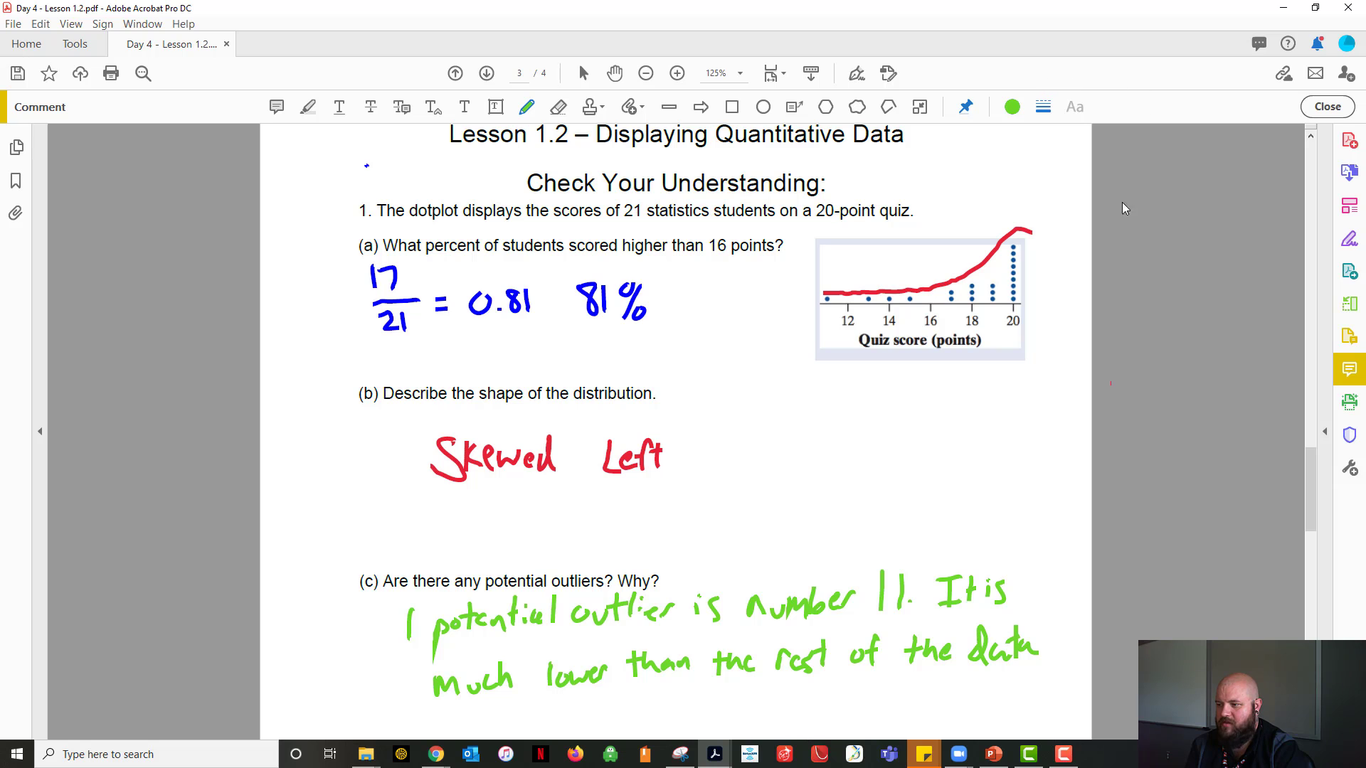
Scroll down to page 4 to reveal question 2's back-to-back pulse-rate stemplot
scroll(1119, 283, "down", 10)
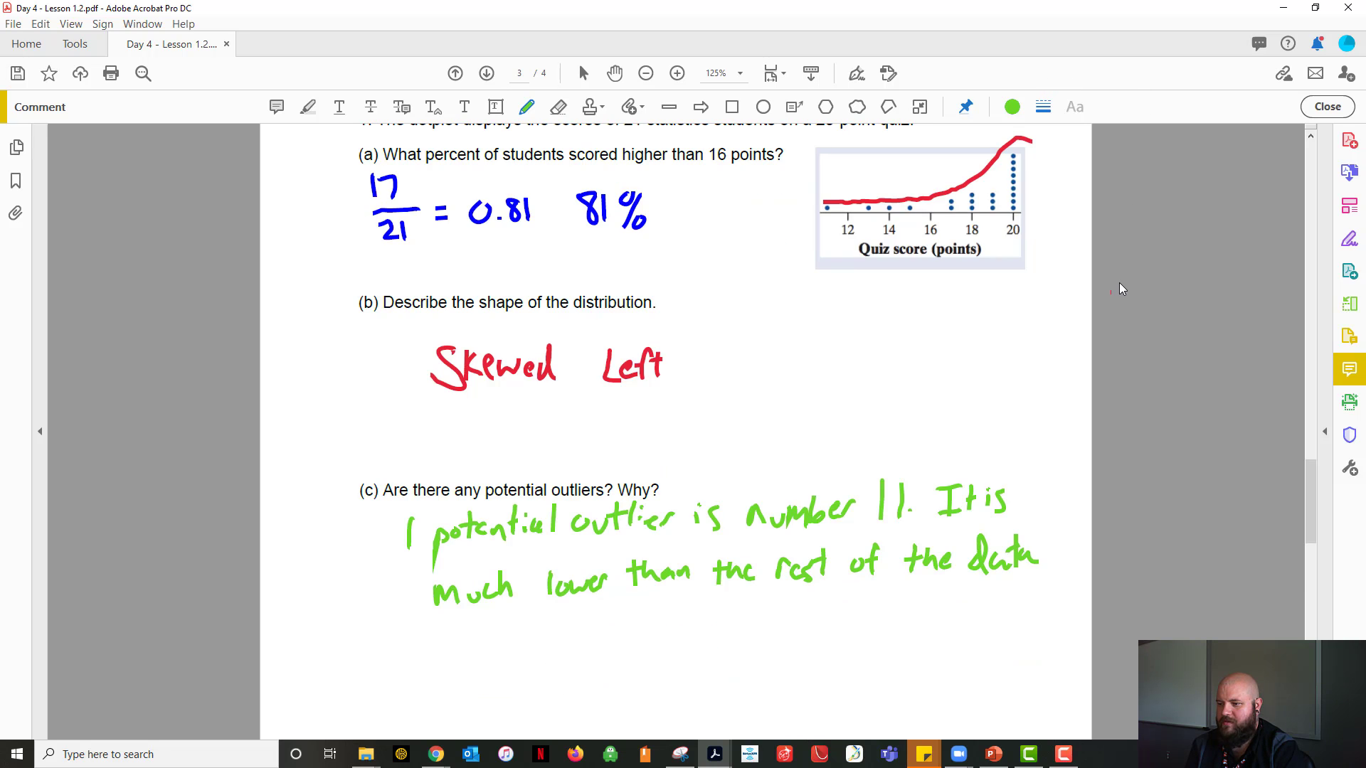
scroll(1119, 284, "down", 5)
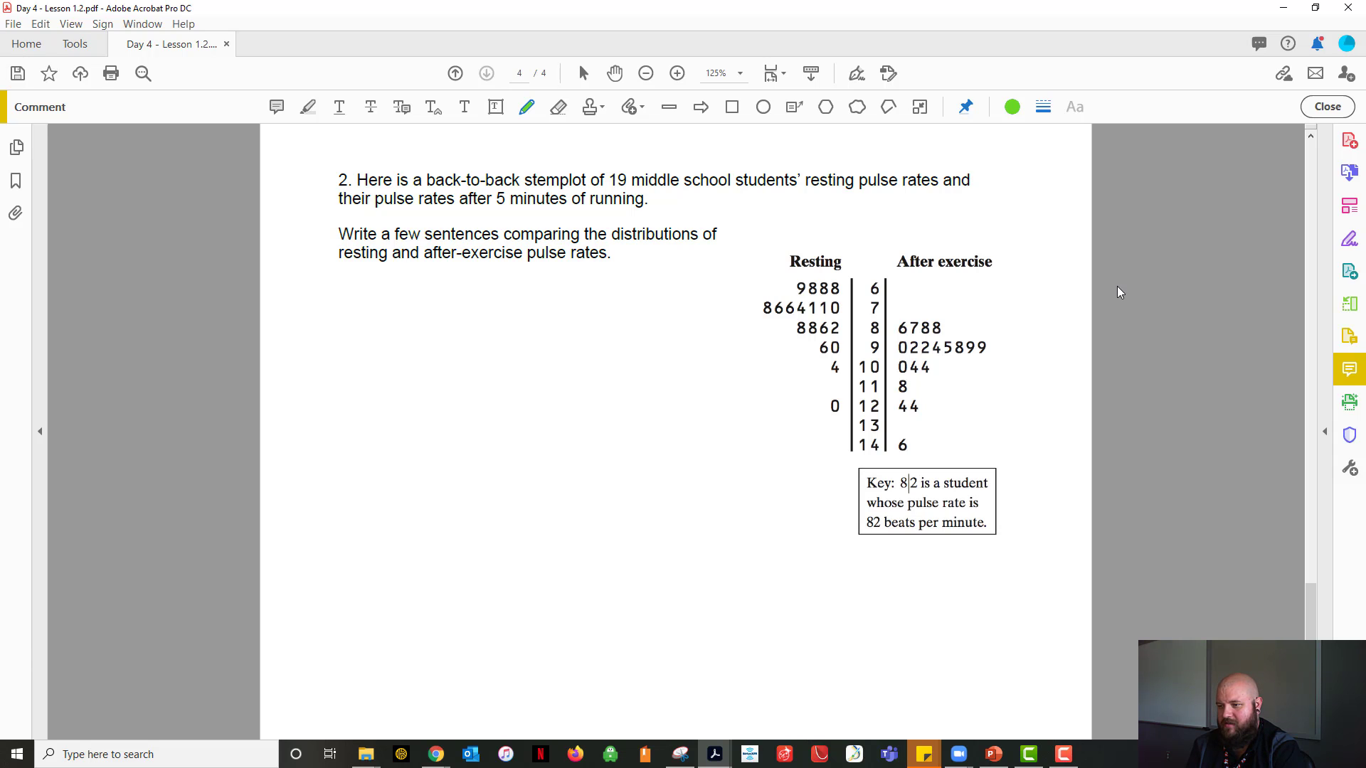
Write green S, O, C and S stacked down the left side below question 2
mouse_move(376, 286)
left_mouse_down()
mouse_move(380, 327)
mouse_move(349, 341)
left_mouse_up()
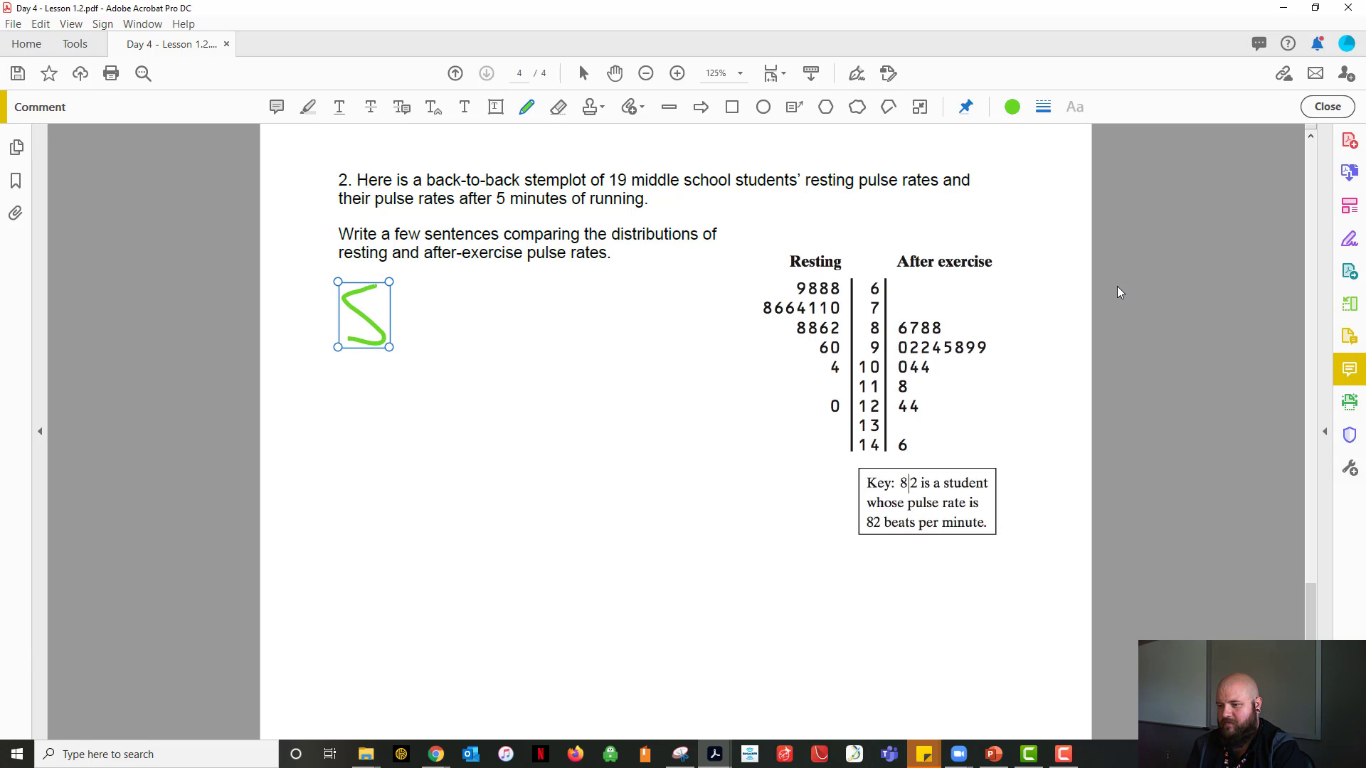
mouse_move(362, 421)
left_mouse_down()
mouse_move(350, 455)
mouse_move(370, 424)
left_mouse_up()
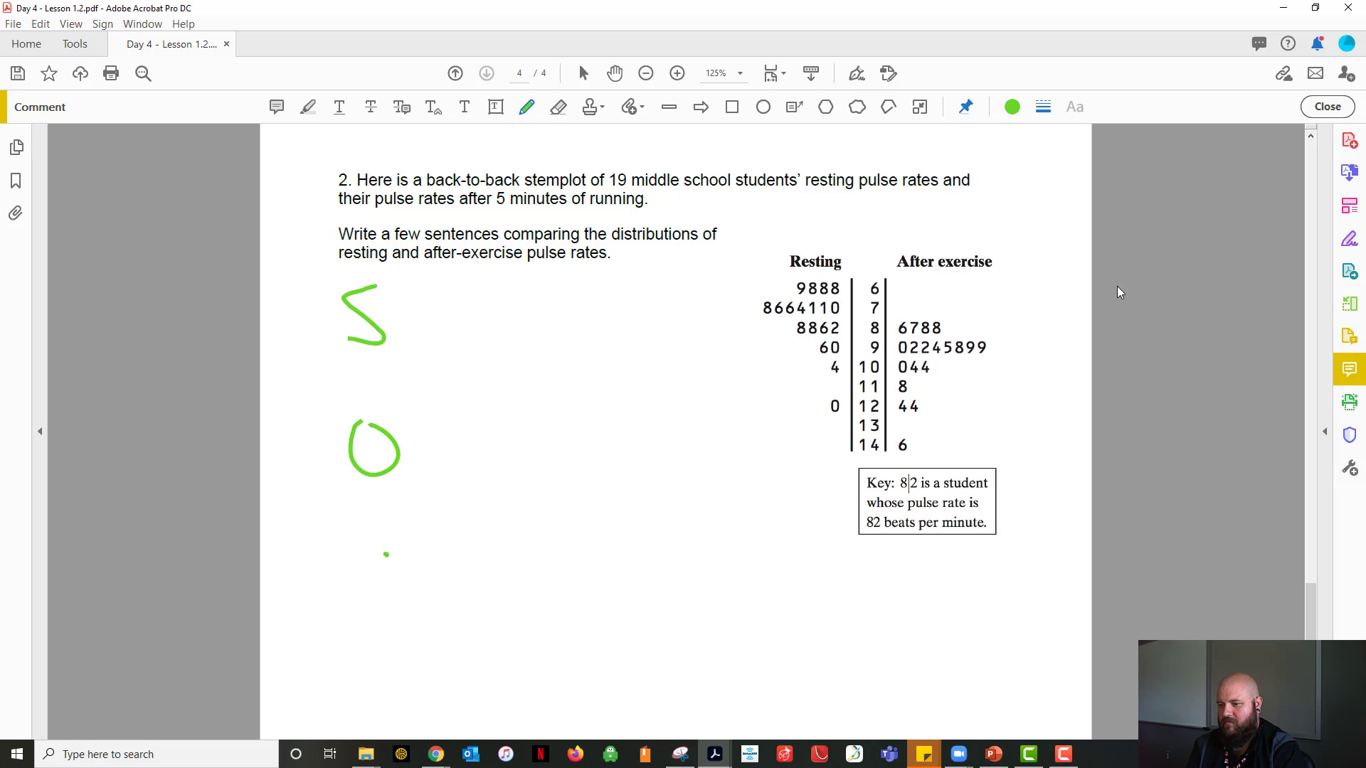
mouse_move(387, 554)
left_mouse_down()
mouse_move(351, 561)
mouse_move(391, 596)
left_mouse_up()
mouse_move(389, 651)
left_mouse_down()
mouse_move(389, 689)
mouse_move(362, 708)
left_mouse_up()
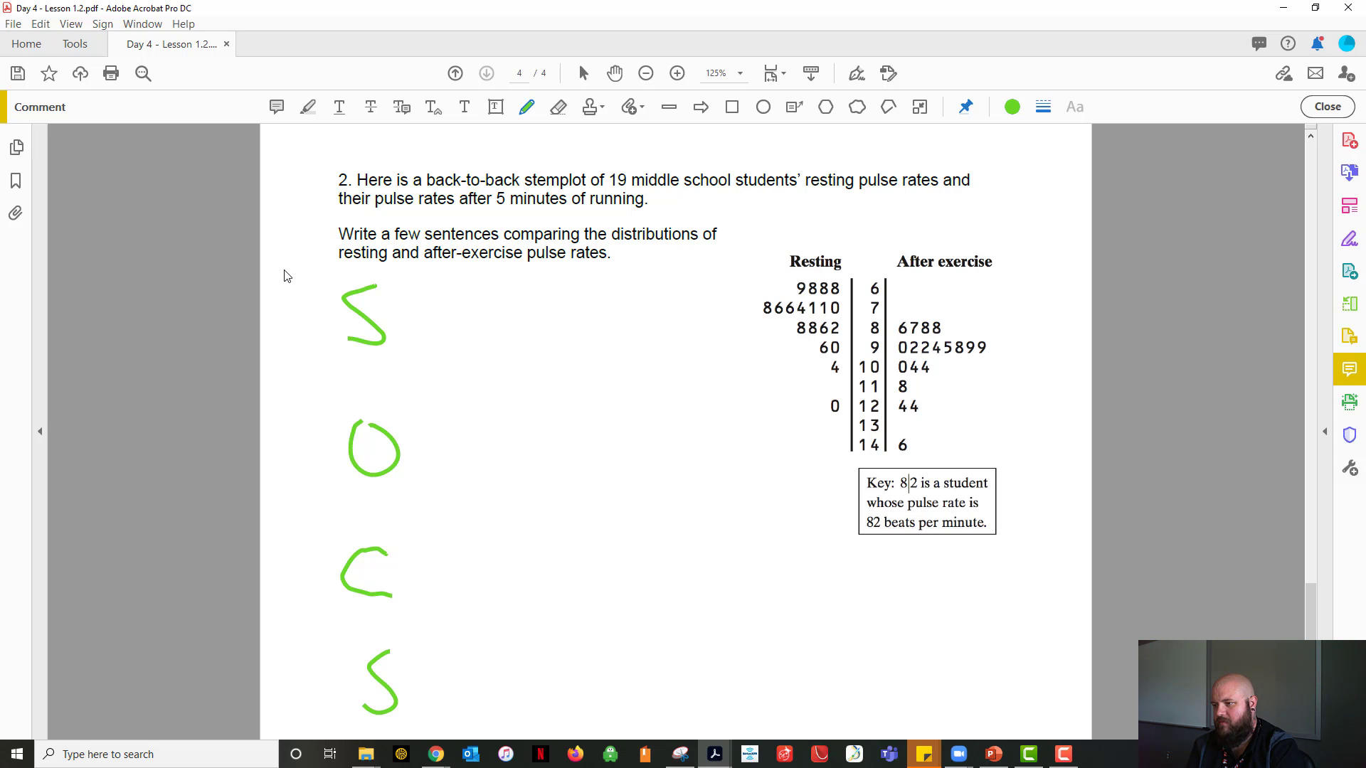
Switch to blue ink and trace shape curves beside the Resting and After exercise leaves
left_click(1011, 106)
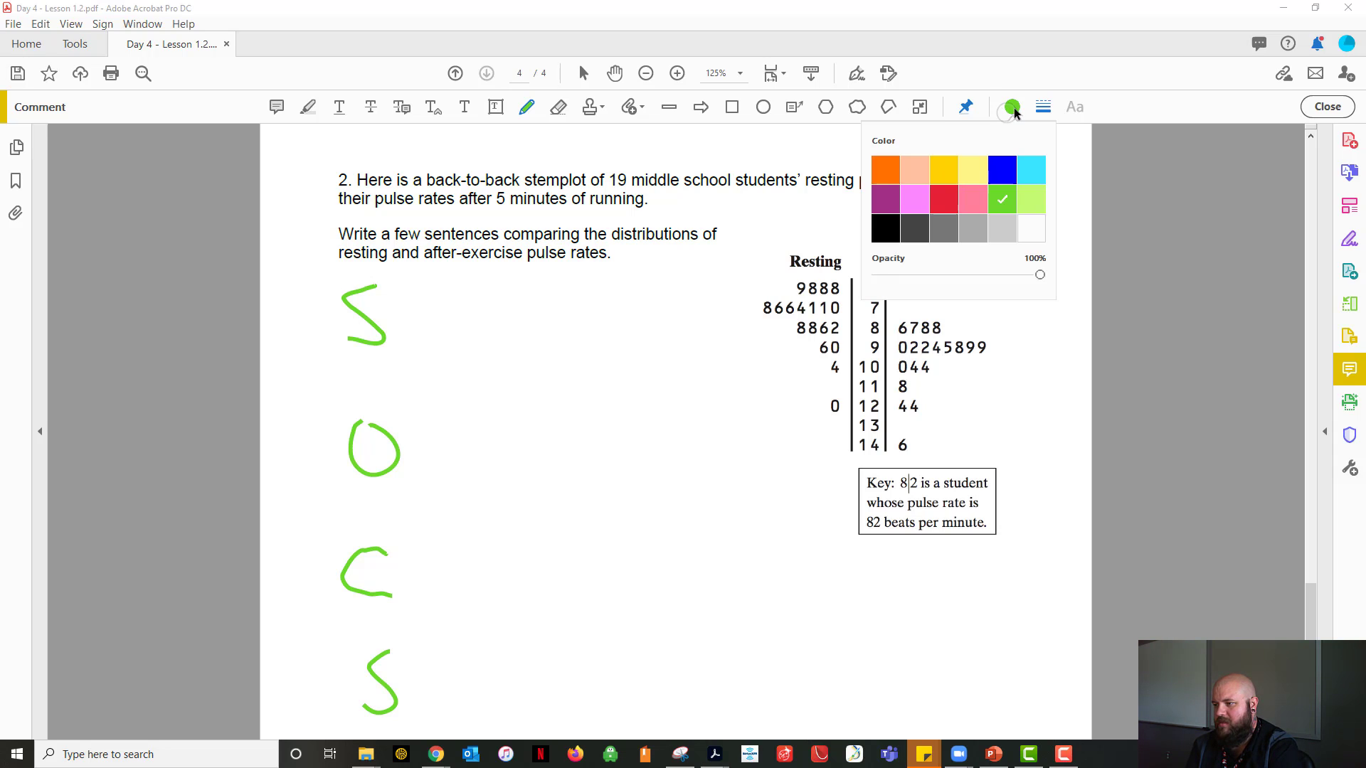
left_click(1002, 171)
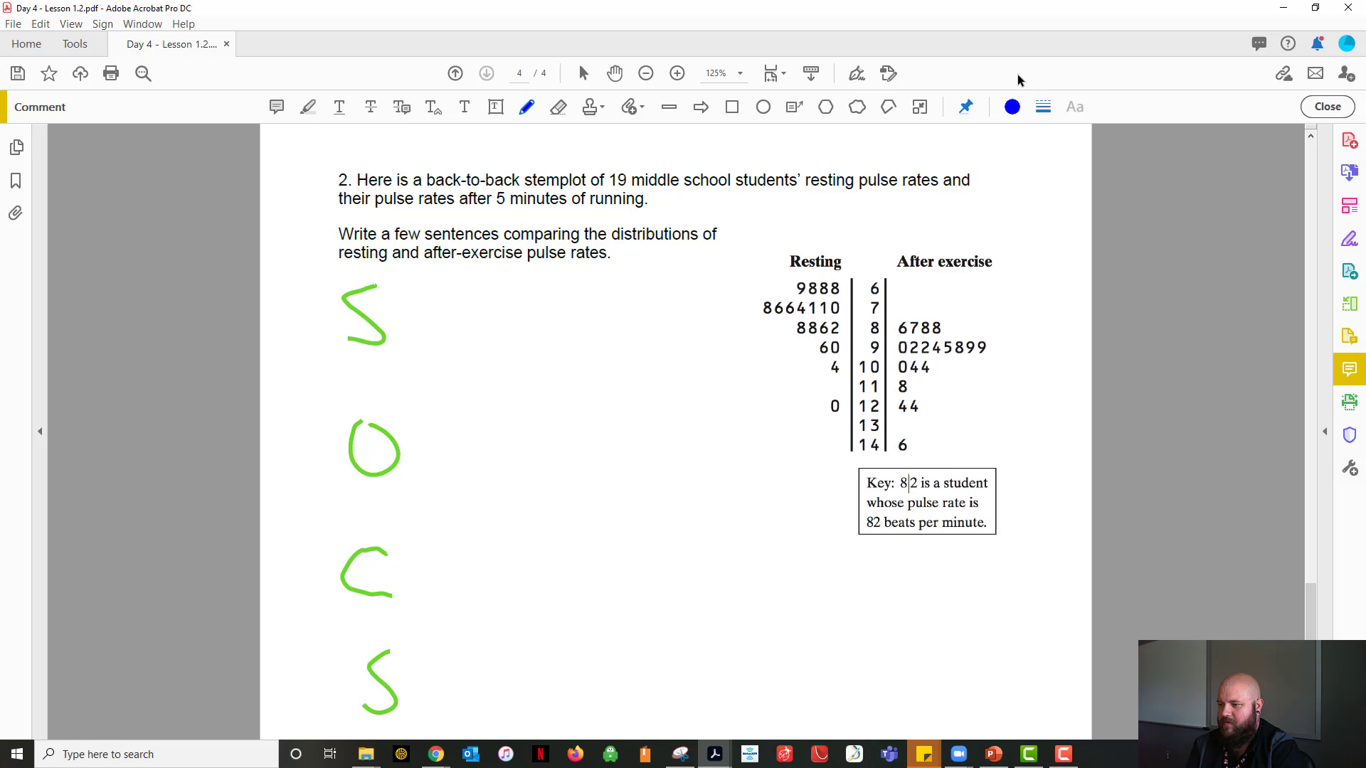
mouse_move(777, 276)
left_mouse_down()
mouse_move(757, 324)
mouse_move(798, 374)
mouse_move(803, 427)
left_mouse_up()
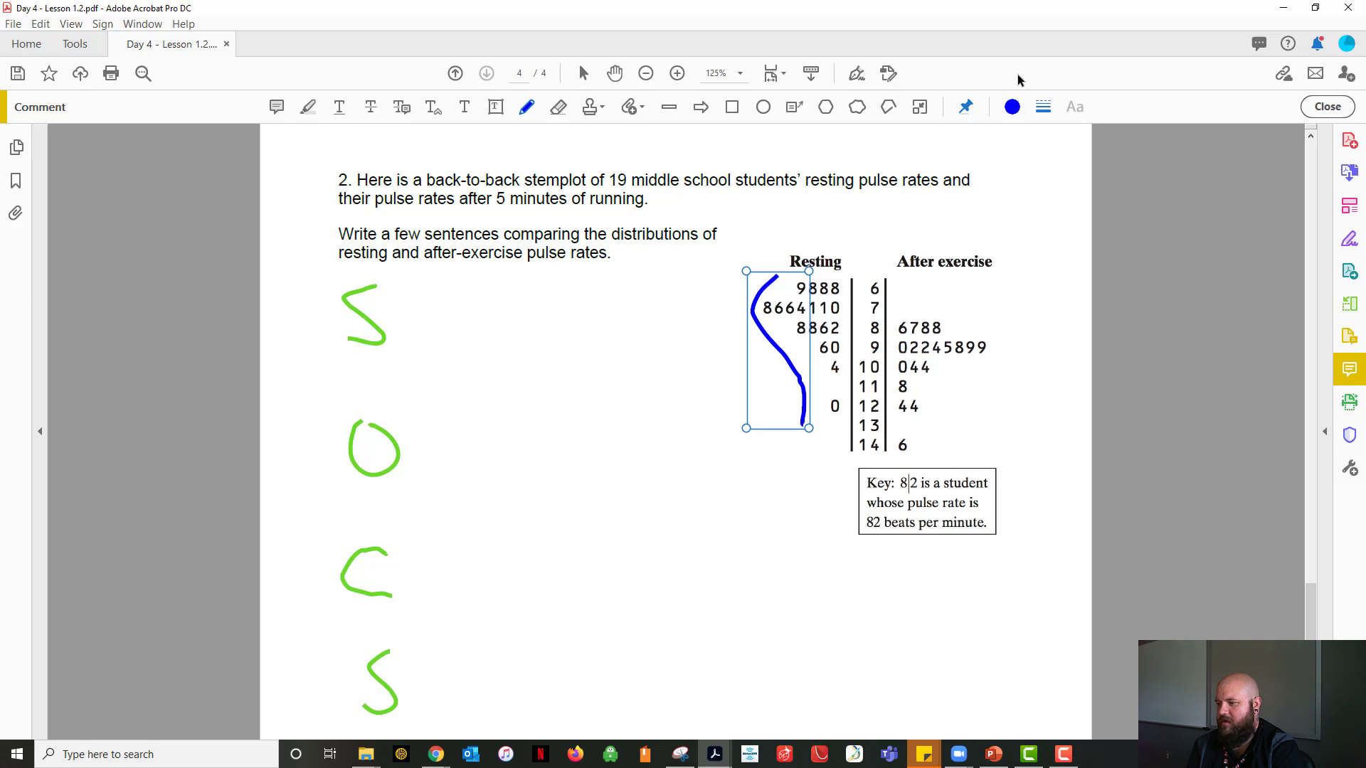
mouse_move(910, 302)
left_mouse_down()
mouse_move(984, 323)
mouse_move(995, 351)
mouse_move(929, 442)
left_mouse_up()
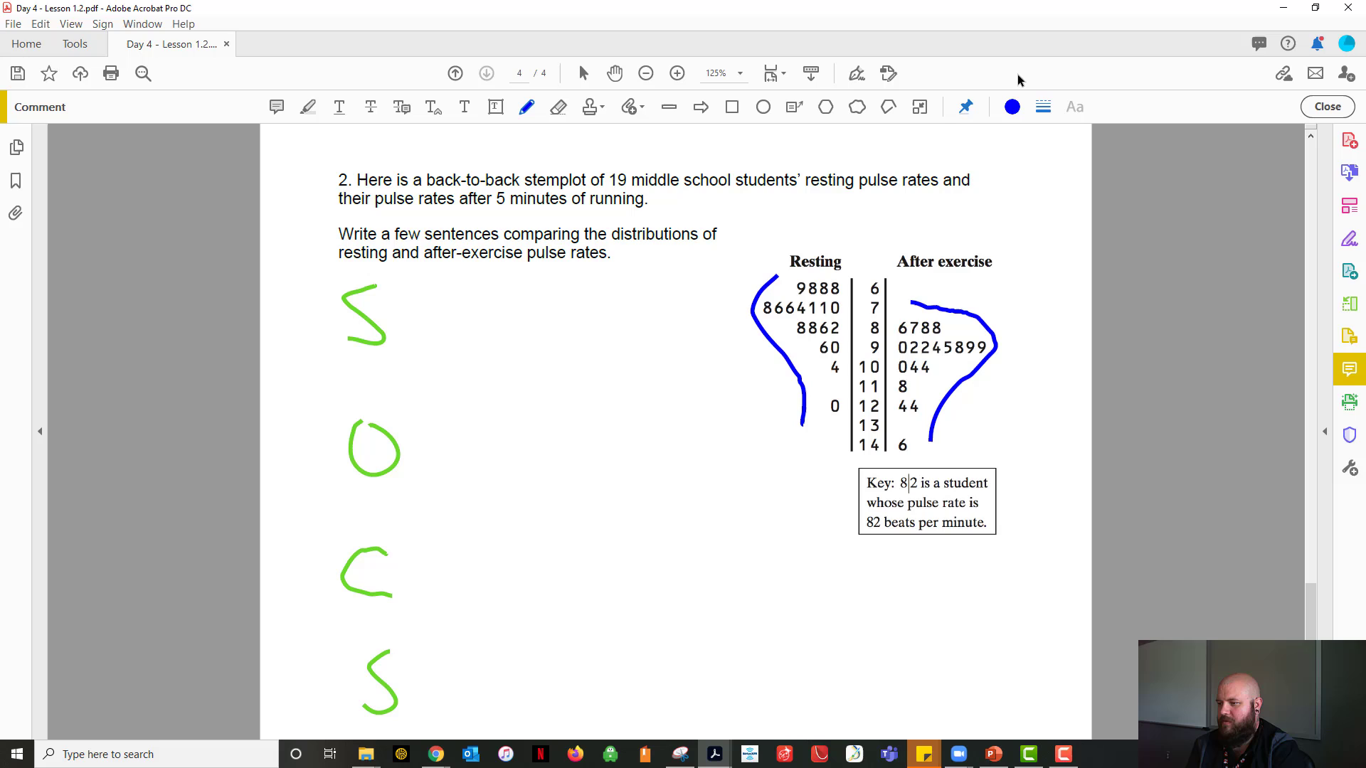
Draw an arrow labelled 'Start' above the stem column and a dash beside the first S
mouse_move(859, 252)
left_mouse_down()
mouse_move(864, 266)
mouse_move(875, 252)
mouse_move(837, 244)
mouse_move(855, 242)
left_mouse_up()
left_click_drag(851, 229, 886, 233)
left_click_drag(893, 209, 889, 234)
left_click_drag(882, 222, 895, 219)
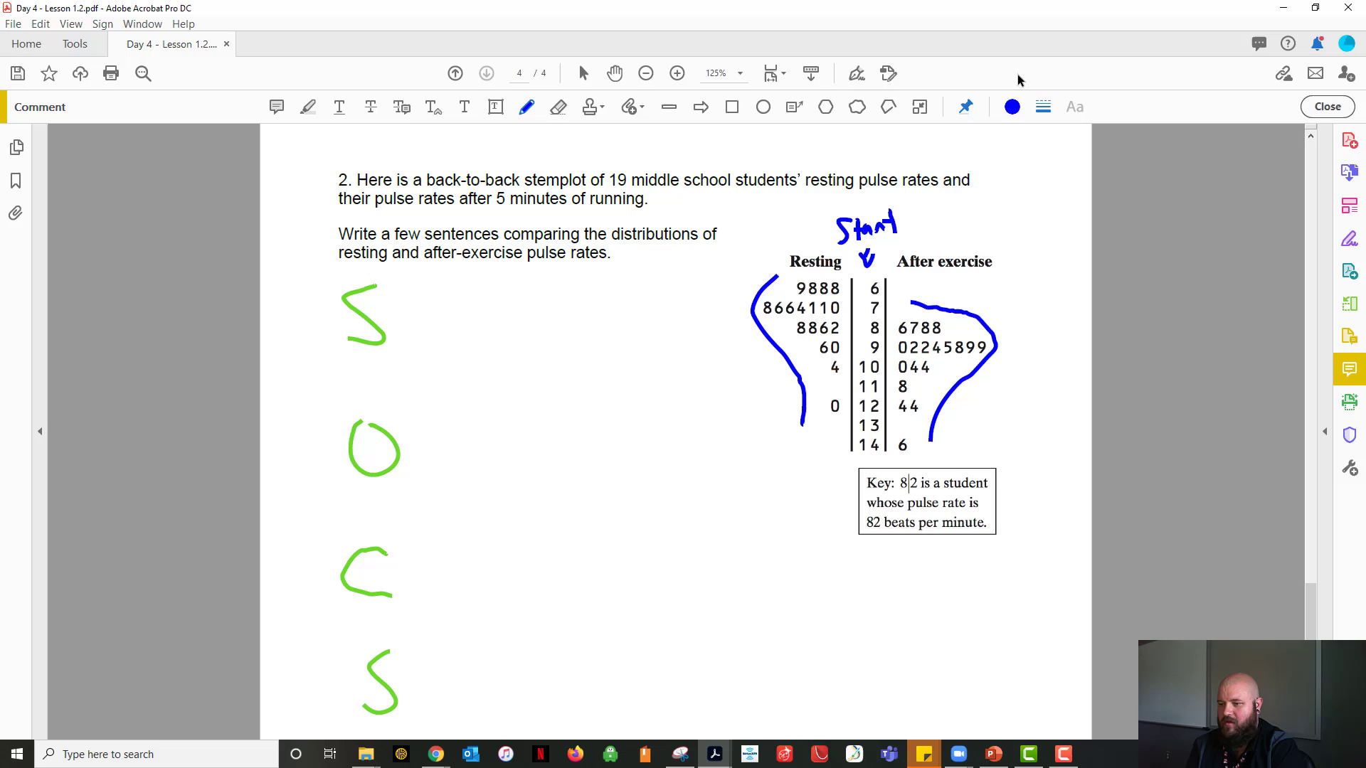
left_click_drag(412, 314, 433, 310)
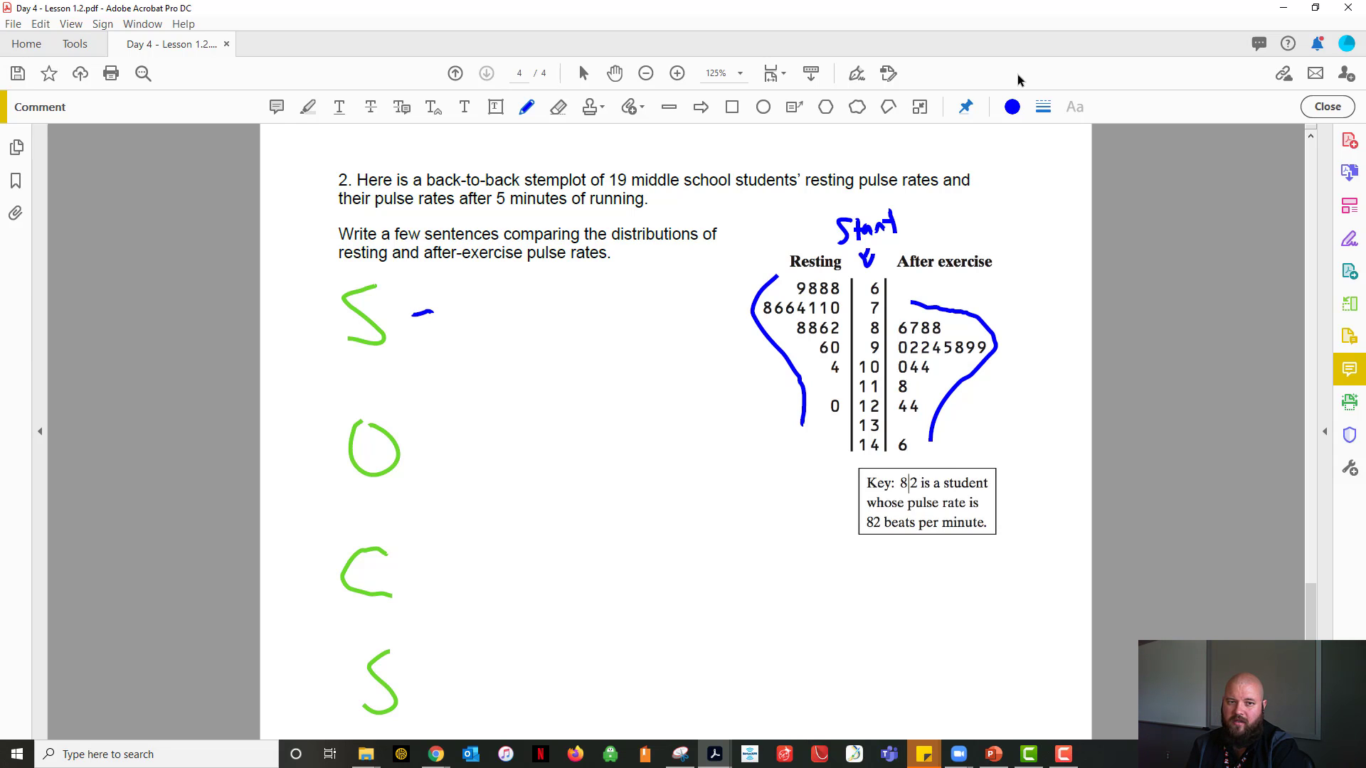
Write 'The distribution of both are similarly' in blue beside the green S
left_click_drag(461, 289, 460, 319)
left_click_drag(472, 289, 448, 298)
mouse_move(473, 288)
left_mouse_down()
mouse_move(543, 306)
mouse_move(559, 283)
mouse_move(548, 307)
mouse_move(569, 276)
mouse_move(569, 304)
left_mouse_up()
left_click_drag(558, 292, 627, 302)
mouse_move(622, 285)
left_mouse_down()
mouse_move(690, 303)
mouse_move(695, 291)
left_mouse_up()
left_click(638, 299)
mouse_move(704, 280)
left_mouse_down()
mouse_move(700, 303)
mouse_move(709, 289)
left_mouse_up()
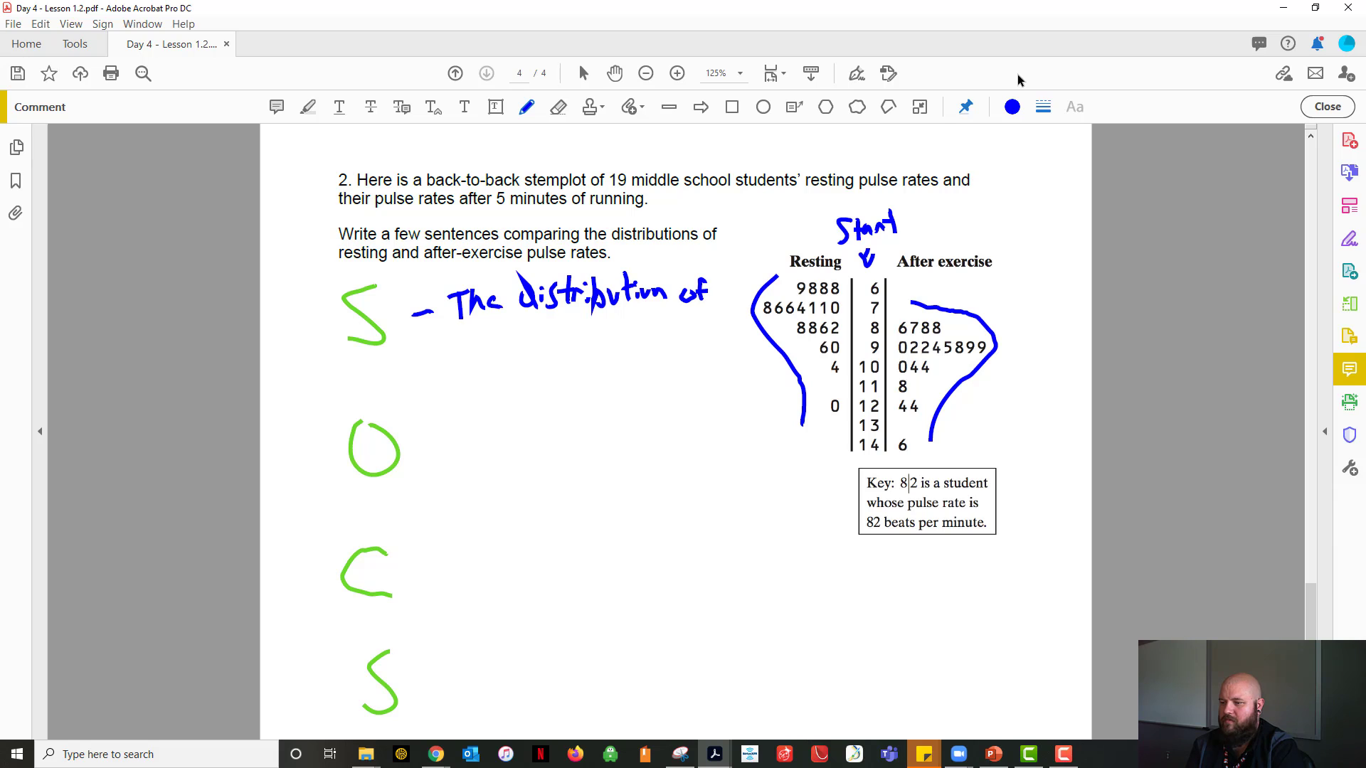
mouse_move(453, 347)
left_mouse_down()
mouse_move(453, 372)
mouse_move(475, 350)
left_mouse_up()
left_click_drag(487, 325, 491, 354)
left_click_drag(477, 341, 518, 348)
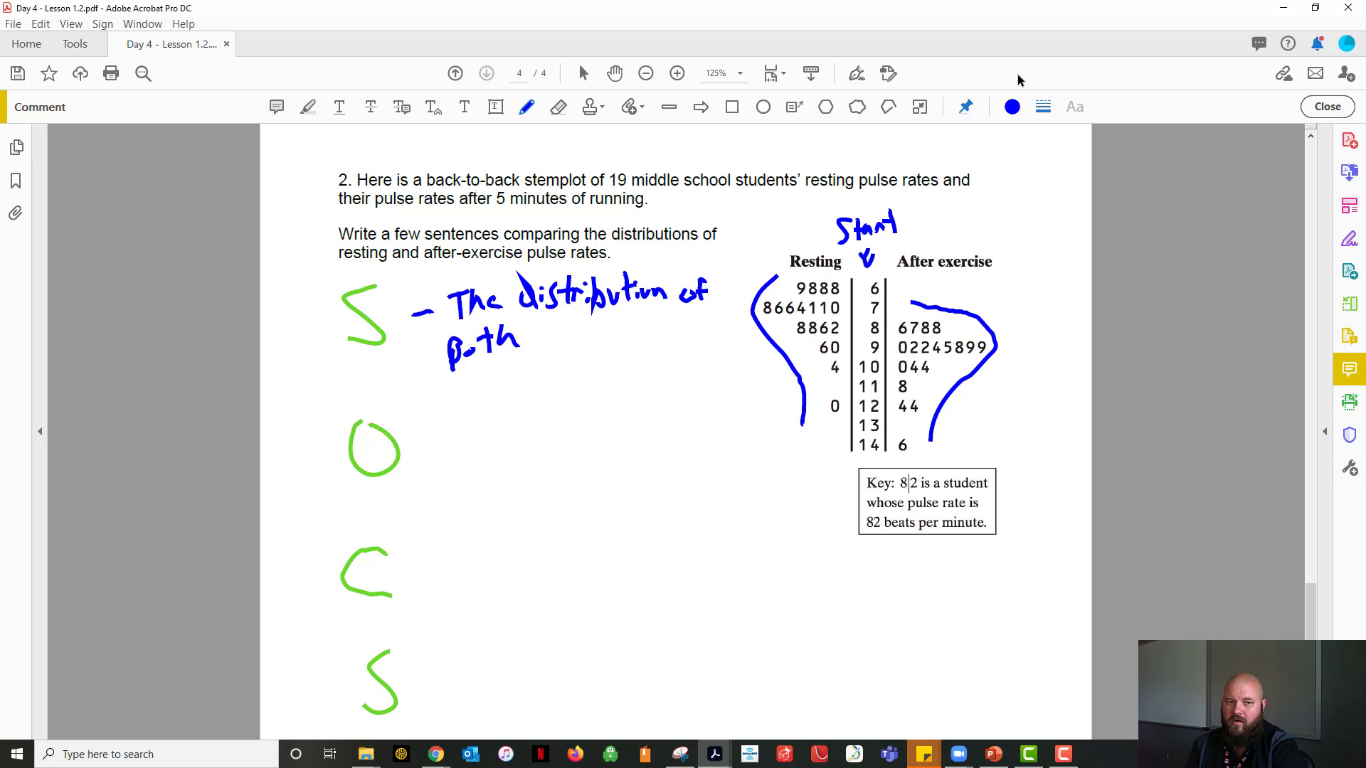
mouse_move(546, 340)
left_mouse_down()
mouse_move(638, 340)
mouse_move(646, 317)
mouse_move(649, 340)
mouse_move(676, 326)
mouse_move(688, 359)
left_mouse_up()
left_click(610, 330)
Add 'Skewed Right' on the third line and a dash beside the green O
mouse_move(471, 381)
left_mouse_down()
mouse_move(460, 407)
mouse_move(480, 402)
left_mouse_up()
left_click_drag(489, 385, 492, 397)
left_click_drag(495, 393, 542, 389)
mouse_move(549, 366)
left_mouse_down()
mouse_move(548, 393)
mouse_move(571, 364)
left_mouse_up()
mouse_move(570, 364)
left_mouse_down()
mouse_move(591, 388)
mouse_move(607, 380)
left_mouse_up()
left_click_drag(619, 377, 600, 404)
mouse_move(625, 359)
left_mouse_down()
mouse_move(623, 384)
mouse_move(649, 377)
left_mouse_up()
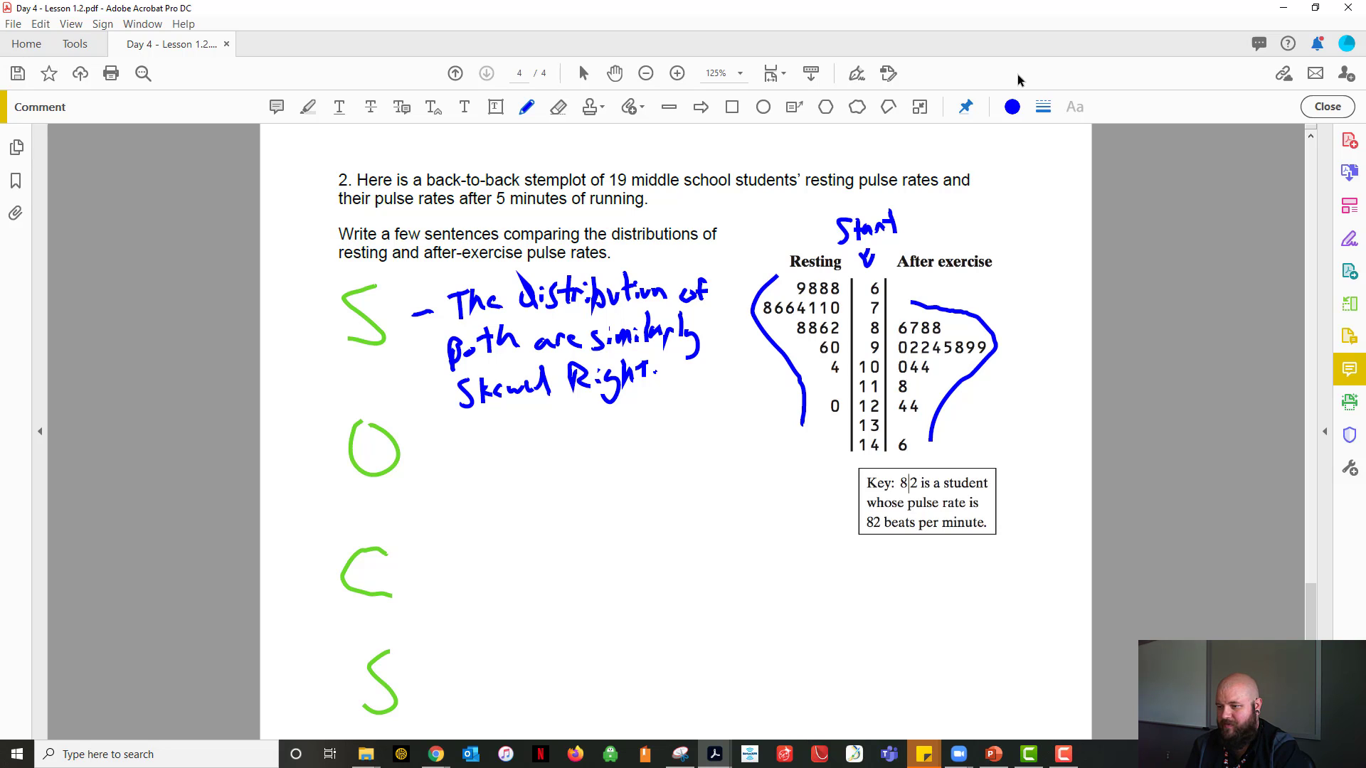
left_click_drag(426, 451, 450, 450)
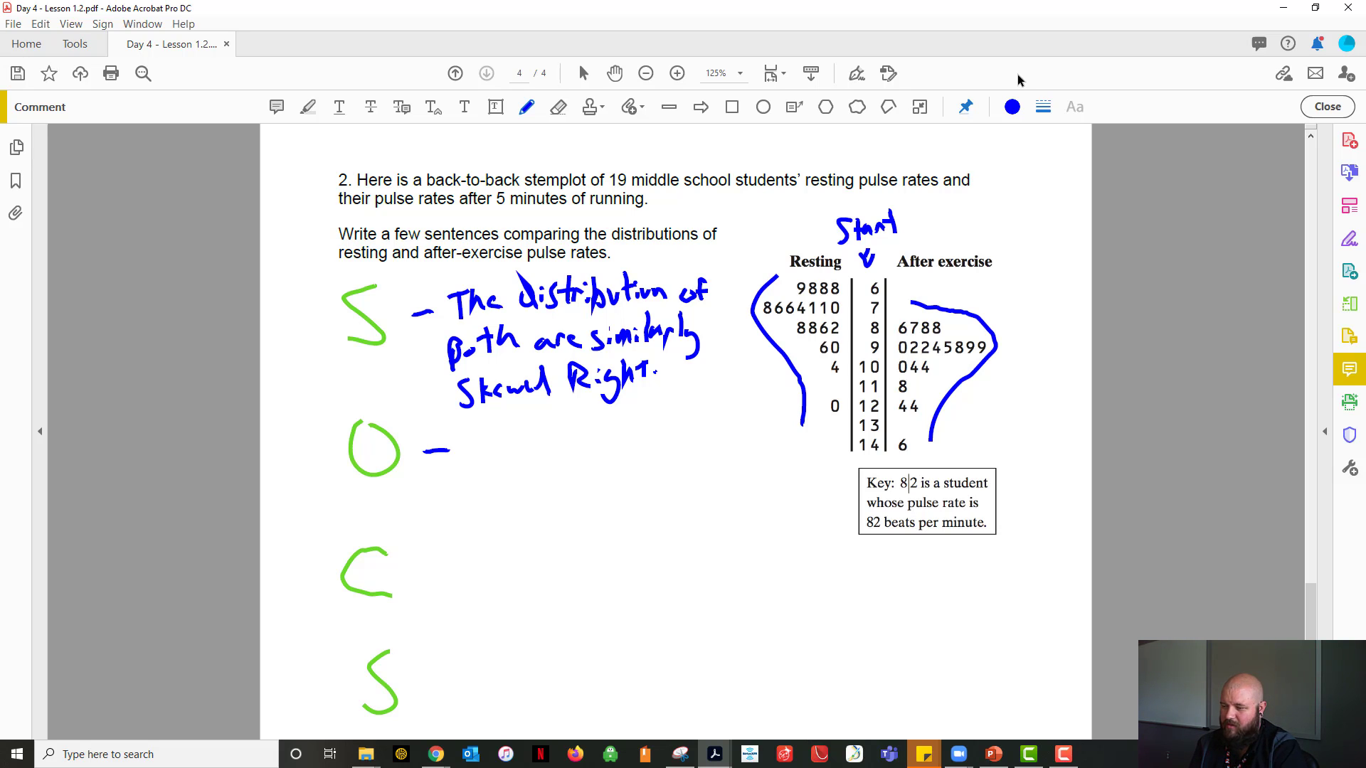
Switch to red ink and circle the 0 | 12 and 14 | 6 stemplot rows
left_click(1009, 111)
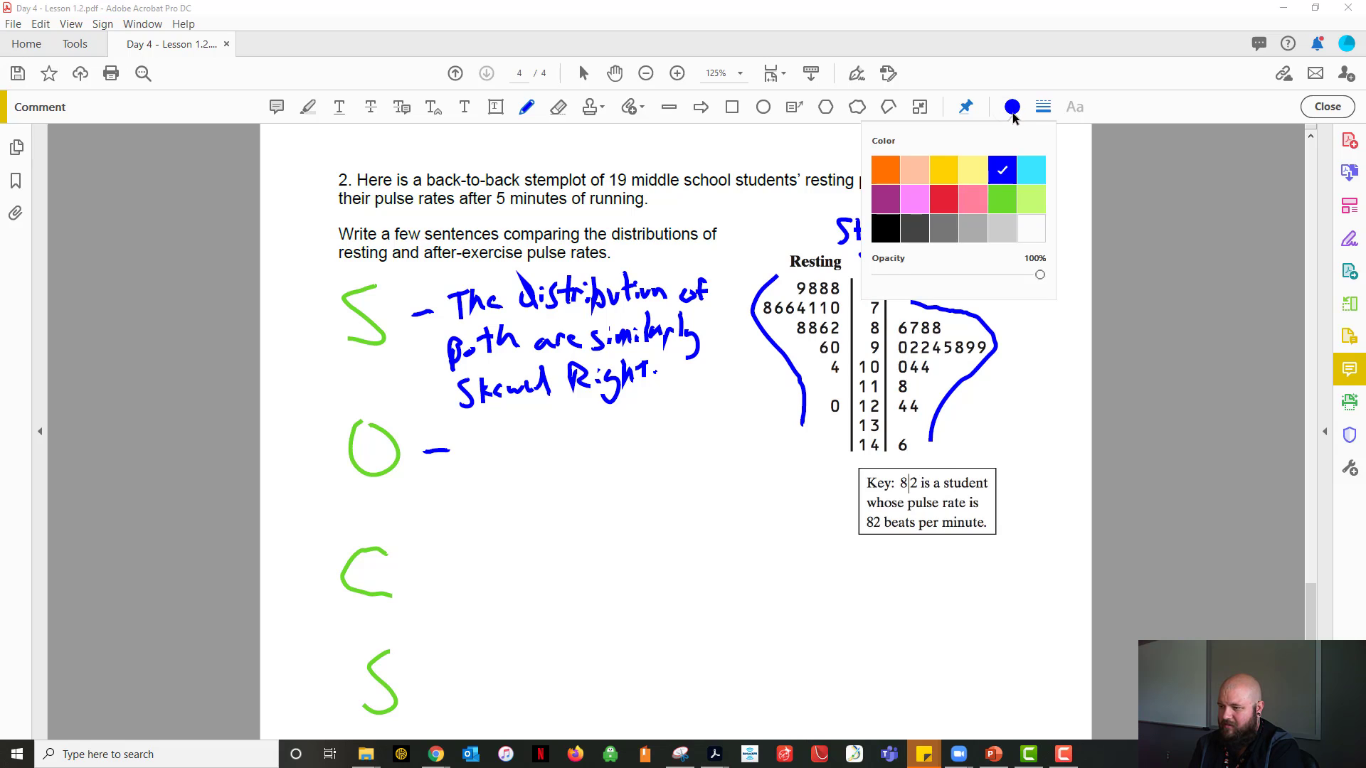
left_click(946, 196)
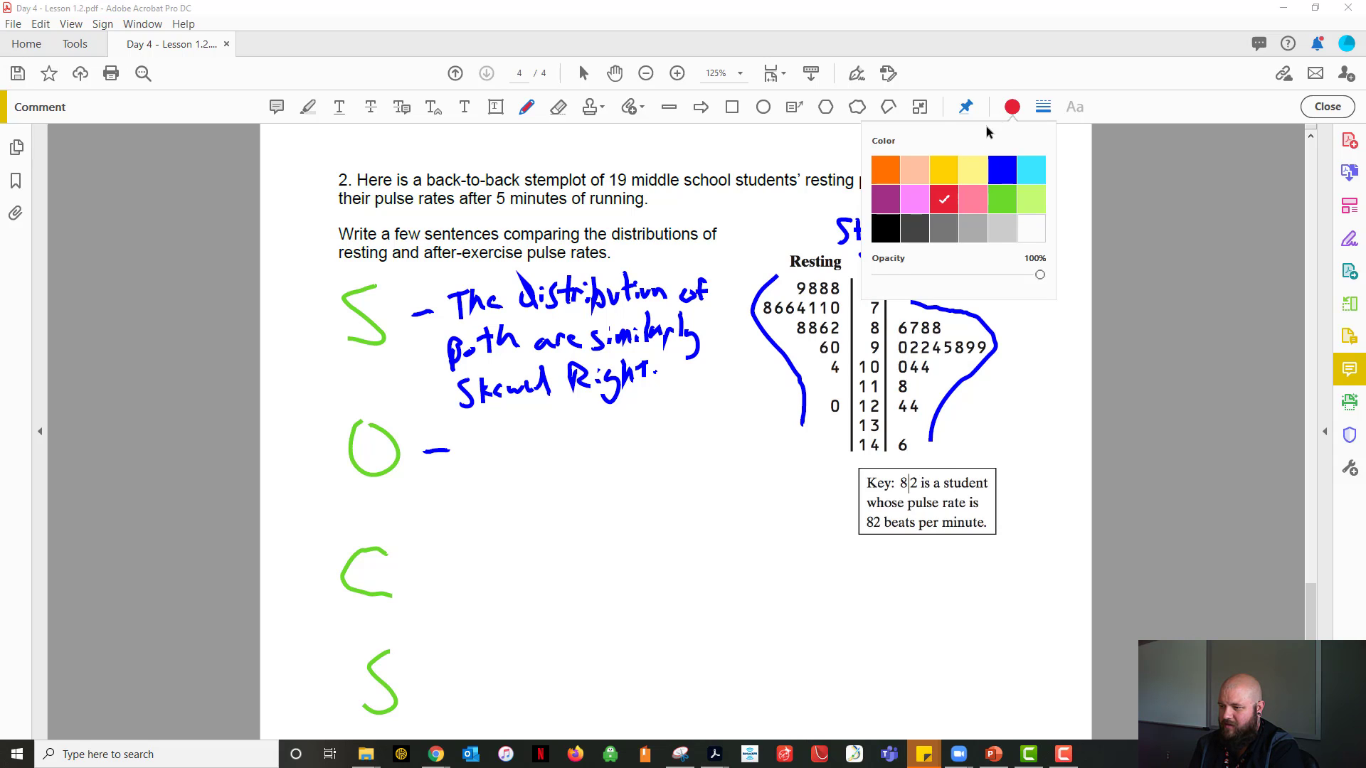
left_click(1000, 84)
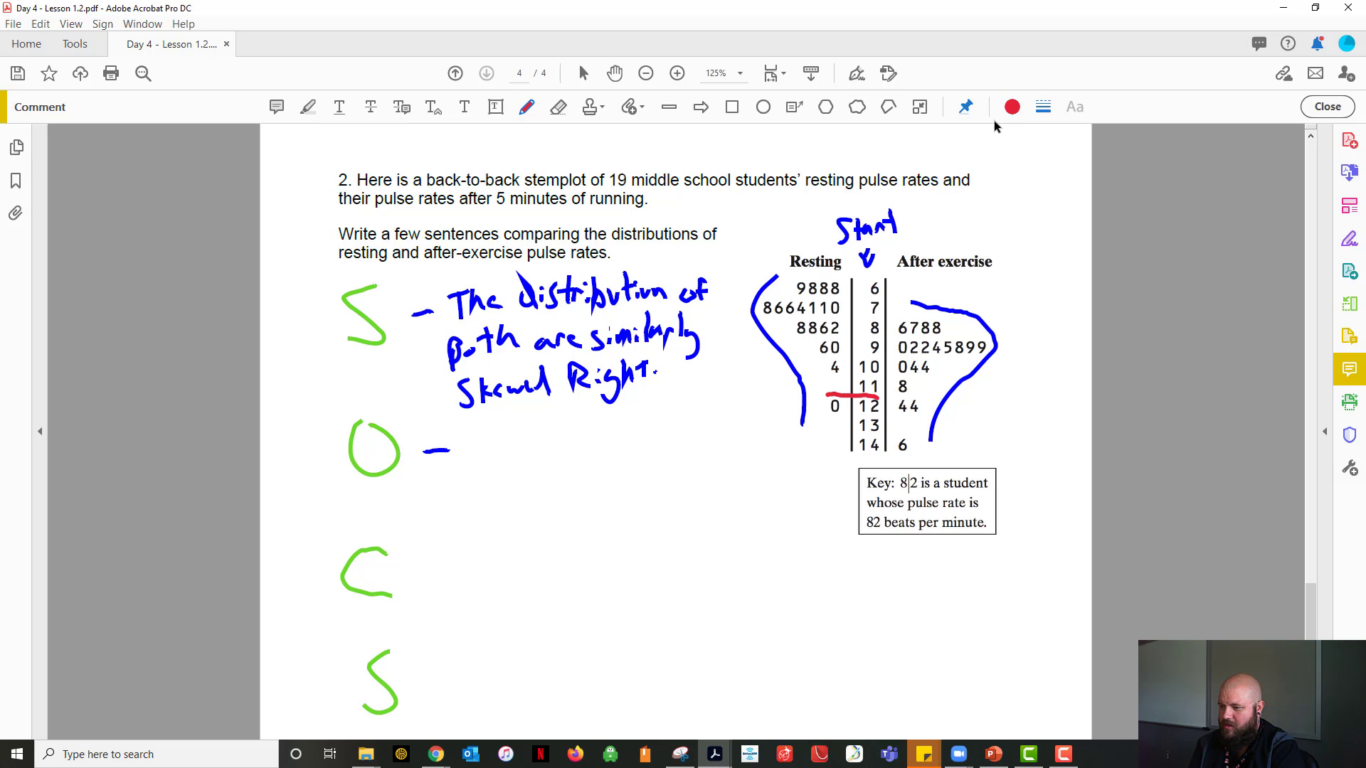
mouse_move(877, 411)
left_mouse_down()
mouse_move(828, 411)
mouse_move(826, 397)
left_mouse_up()
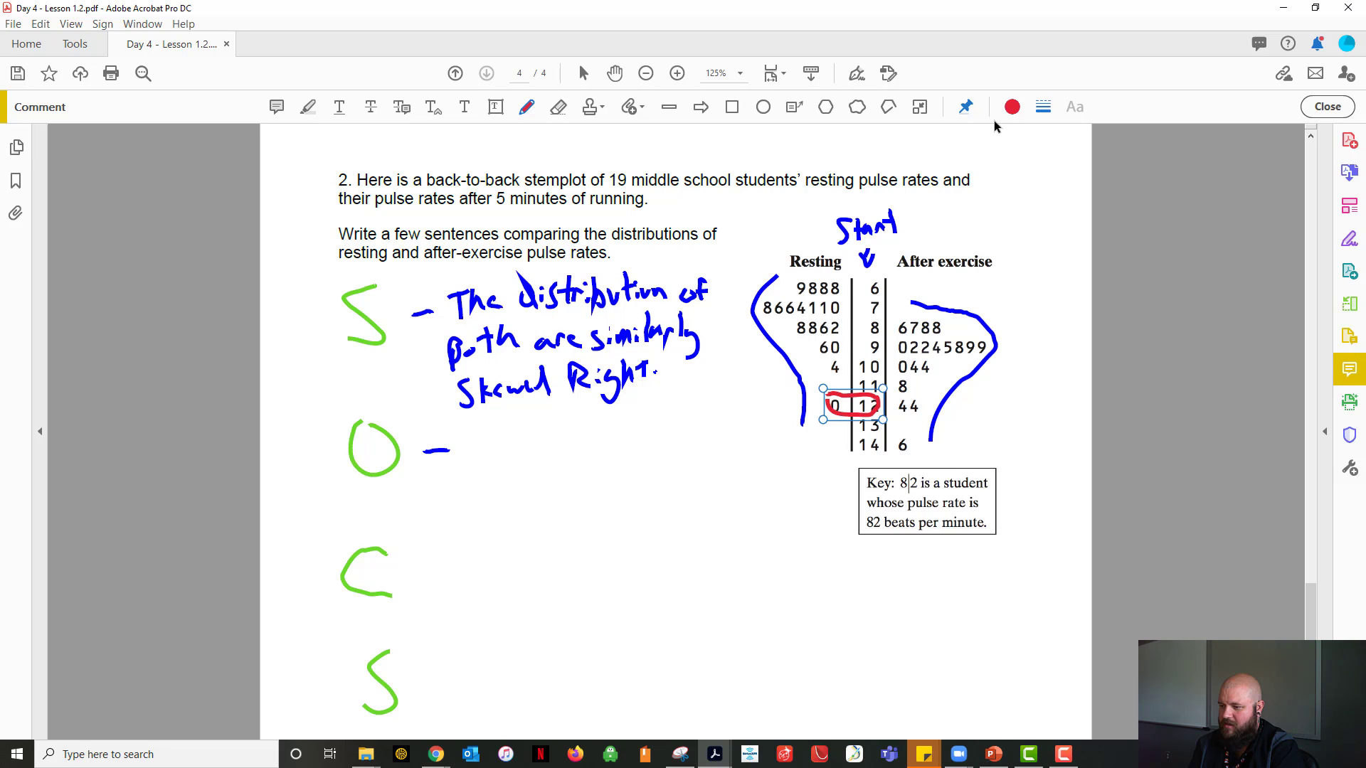
left_click(858, 435)
mouse_move(879, 434)
left_mouse_down()
mouse_move(907, 435)
mouse_move(914, 451)
mouse_move(857, 450)
left_mouse_up()
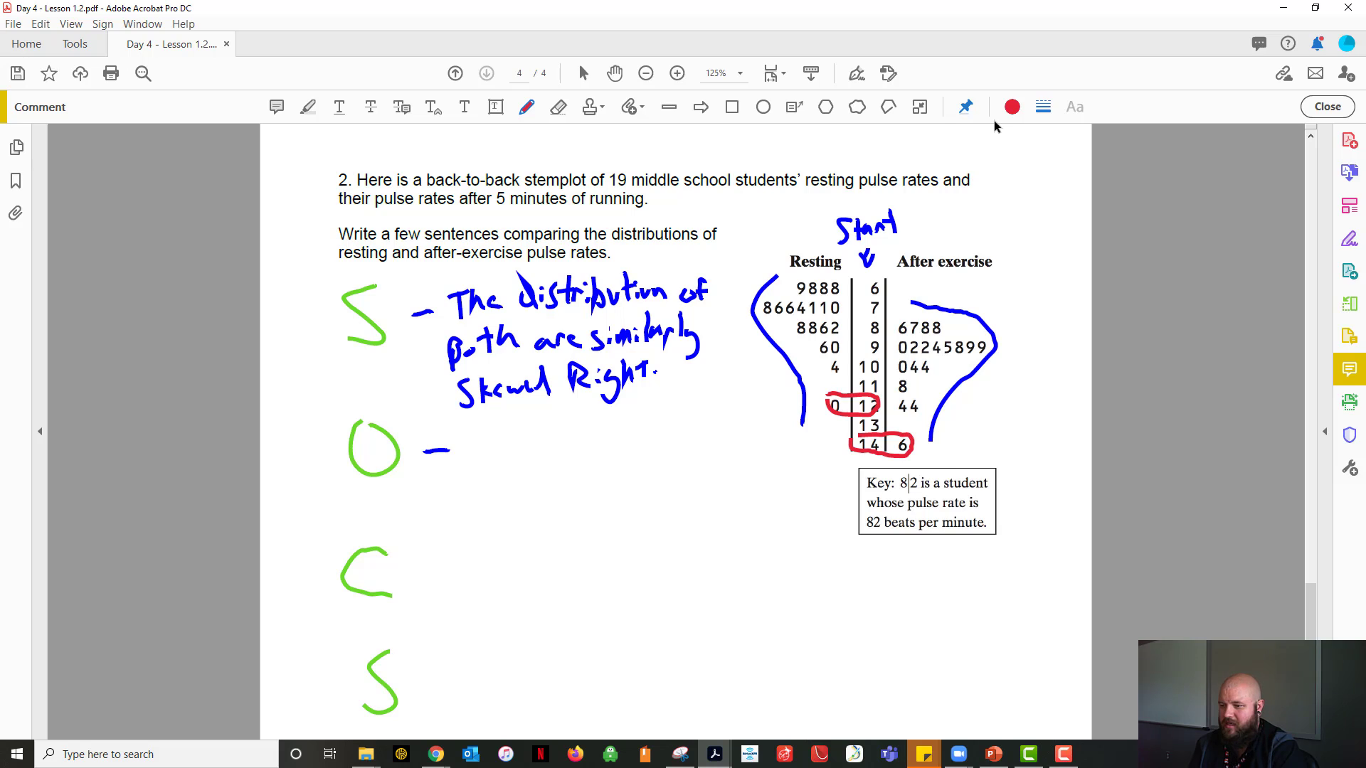
Handwrite 'Resting' in red after the dash beside O
mouse_move(470, 445)
left_mouse_down()
mouse_move(469, 468)
mouse_move(509, 454)
mouse_move(498, 466)
left_mouse_up()
left_click(492, 450)
mouse_move(517, 433)
left_mouse_down()
mouse_move(503, 463)
mouse_move(532, 458)
left_mouse_up()
left_click_drag(539, 448, 561, 480)
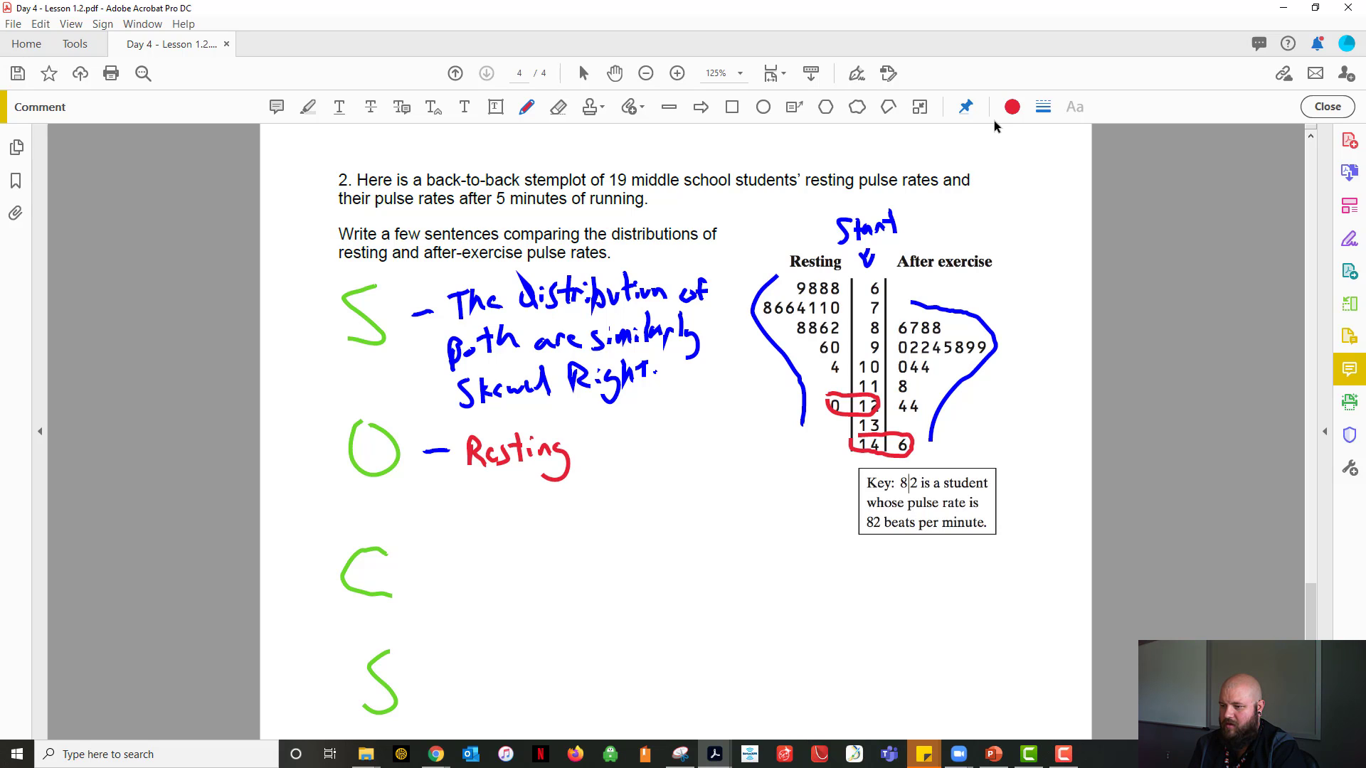
Handwrite 'has a possible outlier at 120' in red after Resting
mouse_move(590, 419)
left_mouse_down()
mouse_move(591, 446)
mouse_move(619, 452)
mouse_move(664, 442)
mouse_move(674, 453)
mouse_move(684, 431)
left_mouse_up()
mouse_move(696, 427)
left_mouse_down()
mouse_move(688, 439)
mouse_move(716, 425)
mouse_move(708, 436)
left_mouse_up()
left_click_drag(724, 427, 748, 430)
mouse_move(754, 421)
left_mouse_down()
mouse_move(760, 411)
mouse_move(768, 427)
left_mouse_up()
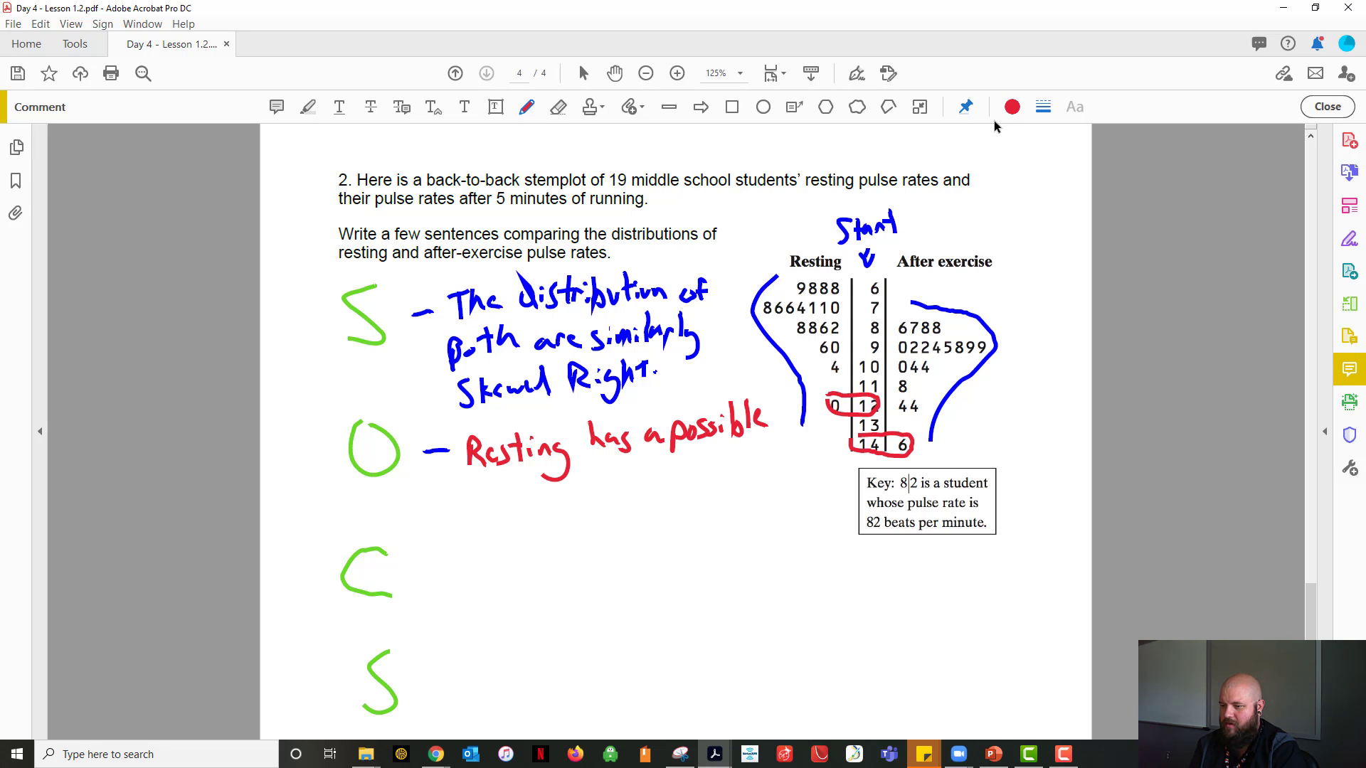
left_click_drag(425, 499, 451, 505)
left_click_drag(438, 493, 543, 499)
mouse_move(540, 483)
left_mouse_down()
mouse_move(601, 484)
mouse_move(602, 470)
left_mouse_up()
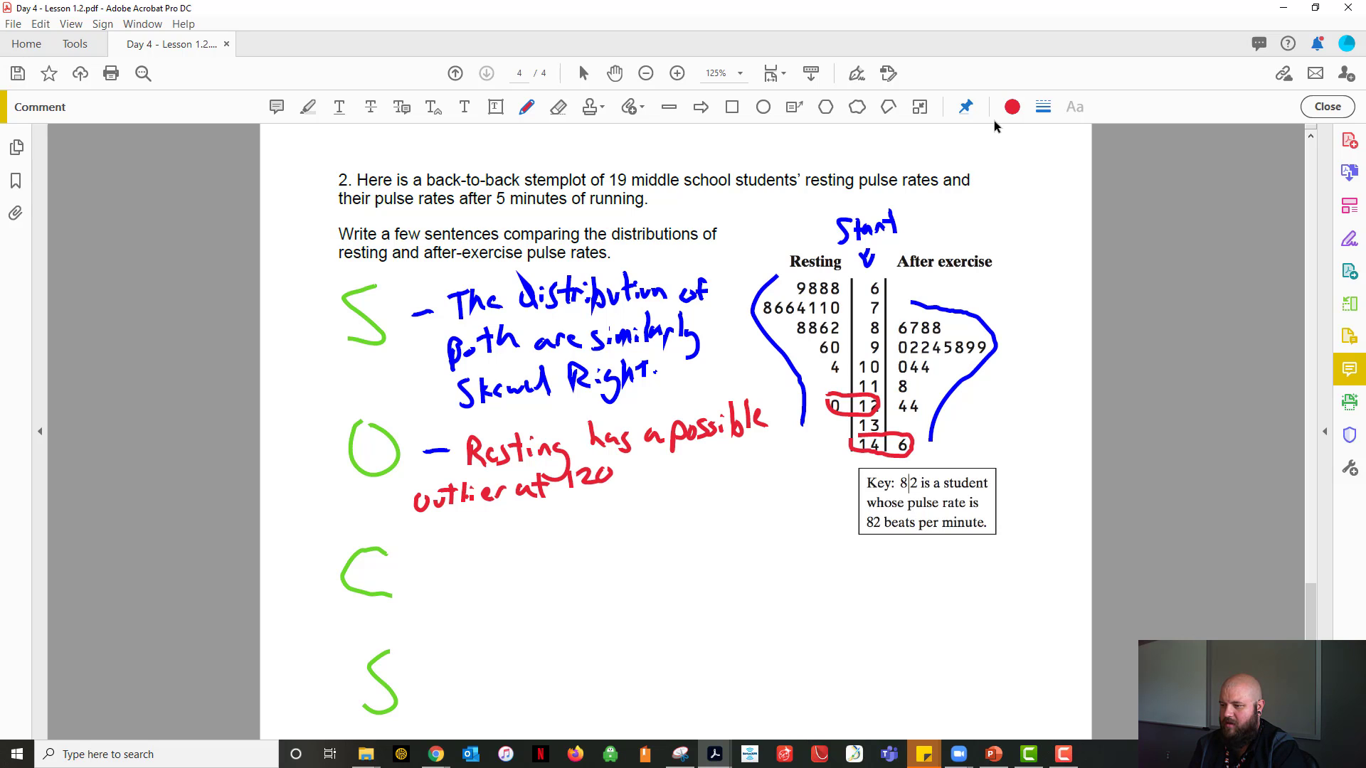
Continue the red note with 'and After Exercise possible outlier'
mouse_move(643, 470)
left_mouse_down()
mouse_move(669, 478)
mouse_move(683, 455)
mouse_move(689, 481)
mouse_move(708, 458)
mouse_move(718, 478)
mouse_move(740, 476)
mouse_move(755, 453)
mouse_move(753, 471)
left_mouse_up()
left_click_drag(759, 471, 771, 452)
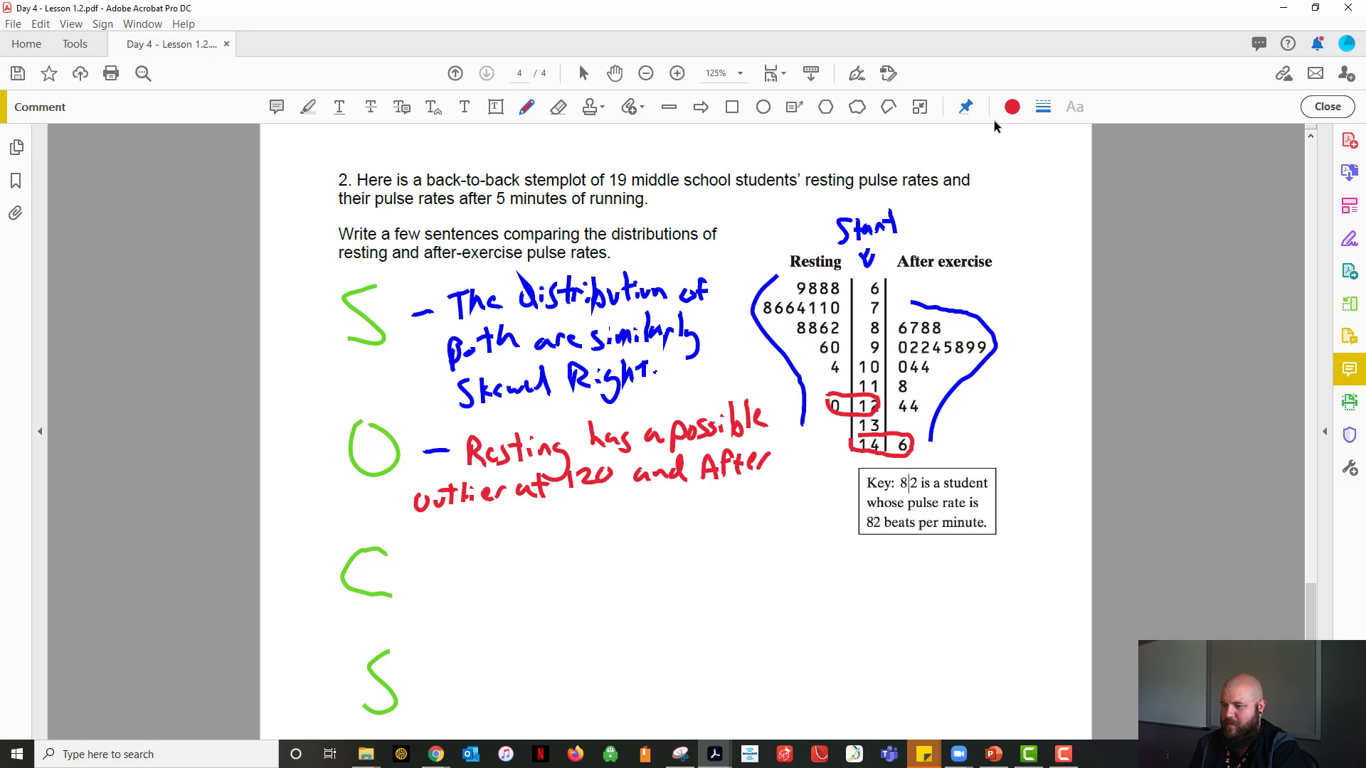
left_click_drag(437, 520, 447, 537)
left_click_drag(433, 529, 463, 535)
mouse_move(463, 518)
left_mouse_down()
mouse_move(448, 535)
mouse_move(473, 513)
mouse_move(473, 532)
left_mouse_up()
mouse_move(476, 530)
left_mouse_down()
mouse_move(498, 512)
mouse_move(534, 523)
mouse_move(563, 504)
mouse_move(560, 536)
mouse_move(566, 508)
mouse_move(630, 509)
left_mouse_up()
mouse_move(635, 486)
left_mouse_down()
mouse_move(632, 508)
mouse_move(670, 502)
left_mouse_up()
mouse_move(674, 493)
left_mouse_down()
mouse_move(787, 492)
mouse_move(800, 470)
mouse_move(815, 497)
mouse_move(831, 482)
mouse_move(827, 496)
mouse_move(838, 492)
left_mouse_up()
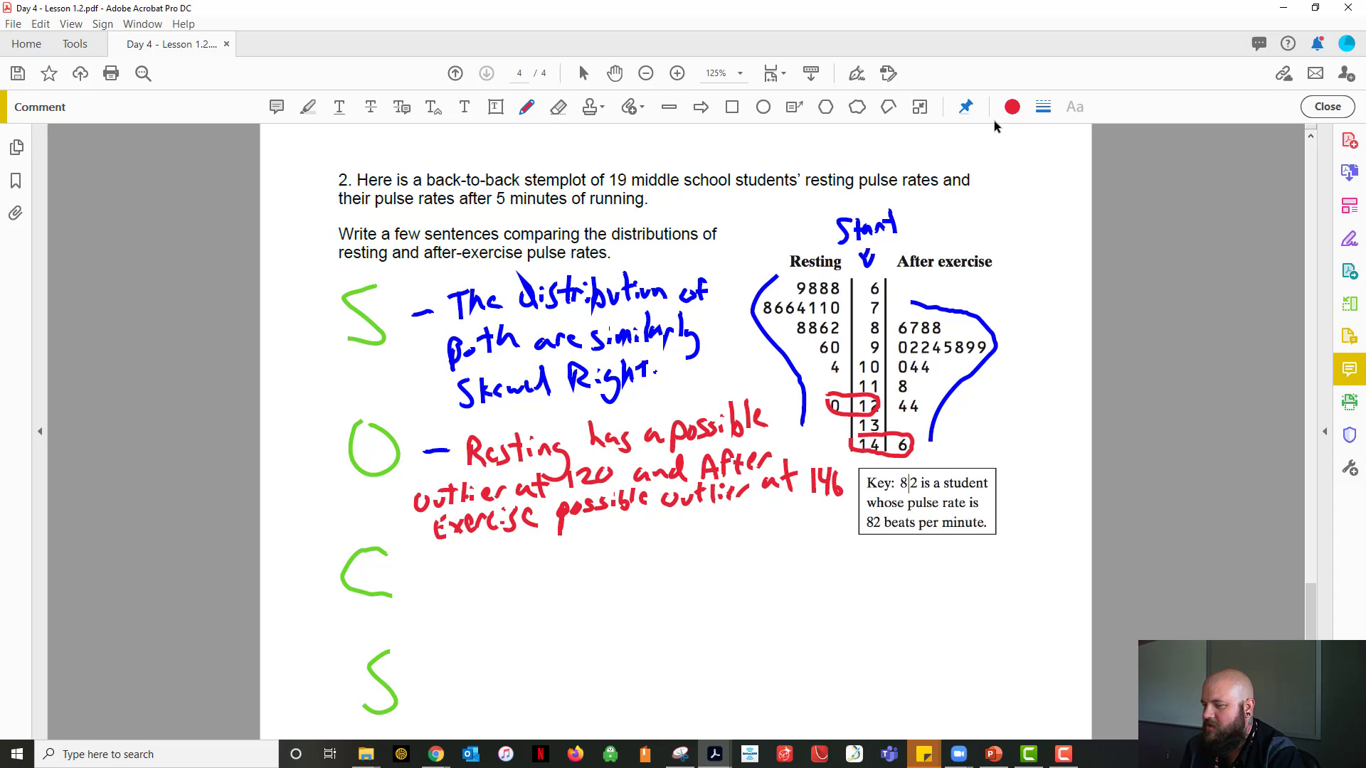
Erase the red circles around the 0|12 and 14|6 stem rows with the Eraser
left_click(557, 108)
mouse_move(832, 385)
left_mouse_down()
mouse_move(867, 394)
mouse_move(874, 405)
mouse_move(842, 392)
mouse_move(866, 418)
mouse_move(856, 442)
mouse_move(915, 444)
mouse_move(865, 406)
left_mouse_up()
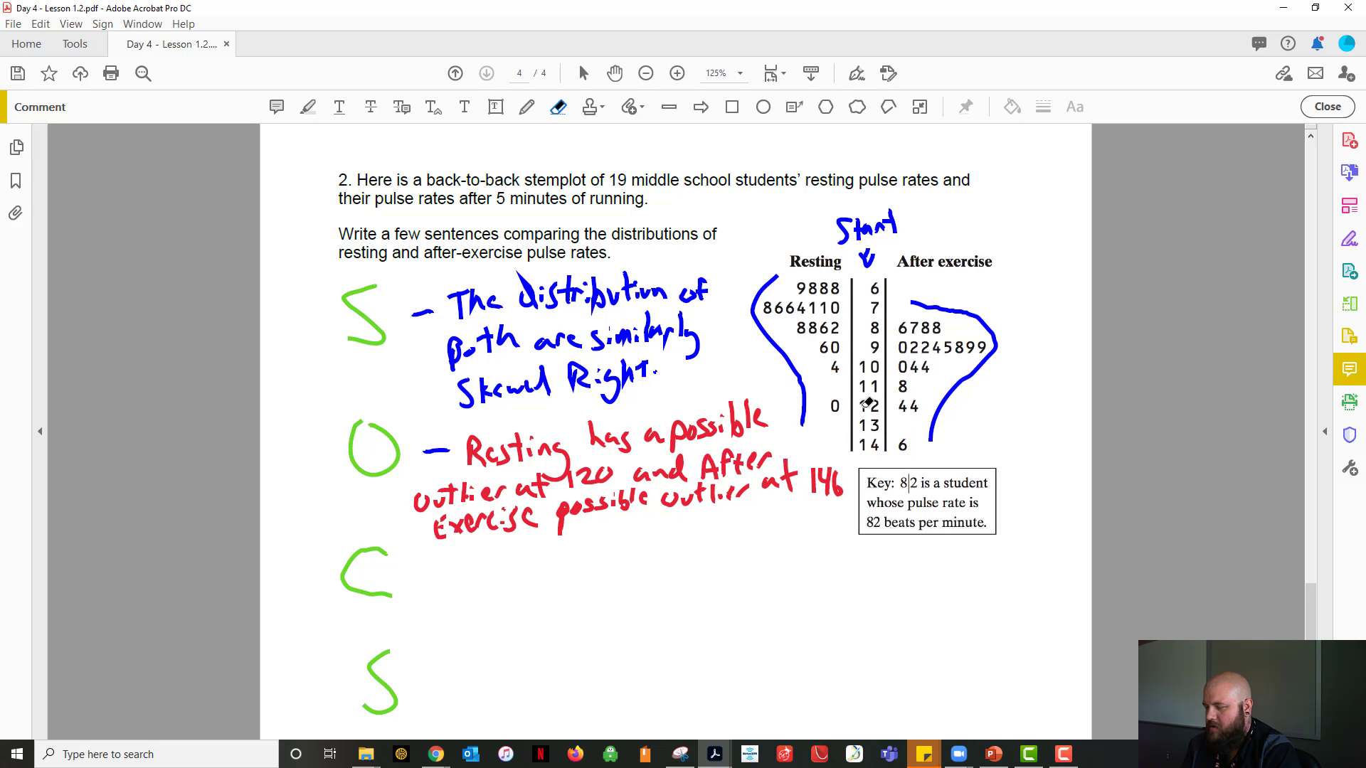
left_click(525, 107)
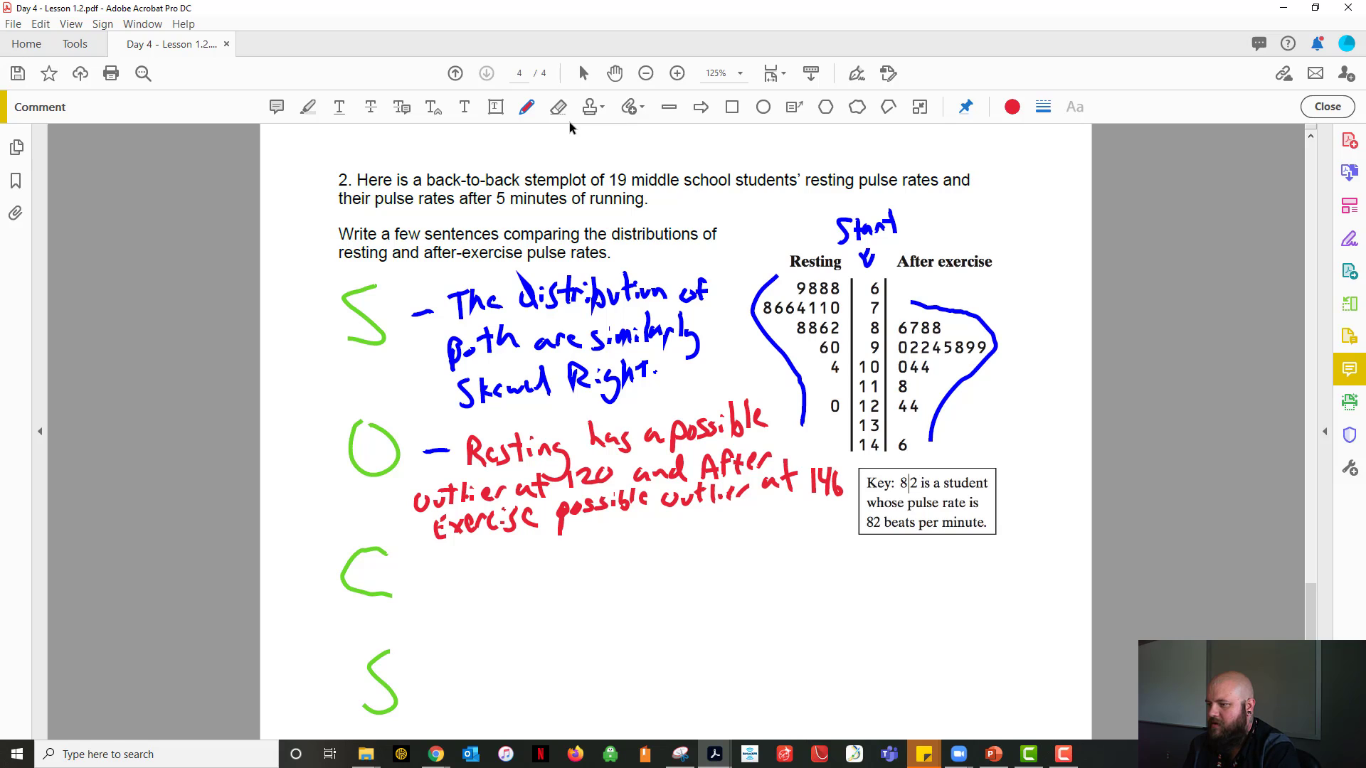
In purple ink, label the stemplot 'Leaf / Stem / Leaf' and draw a star beside the Key
left_click(1010, 107)
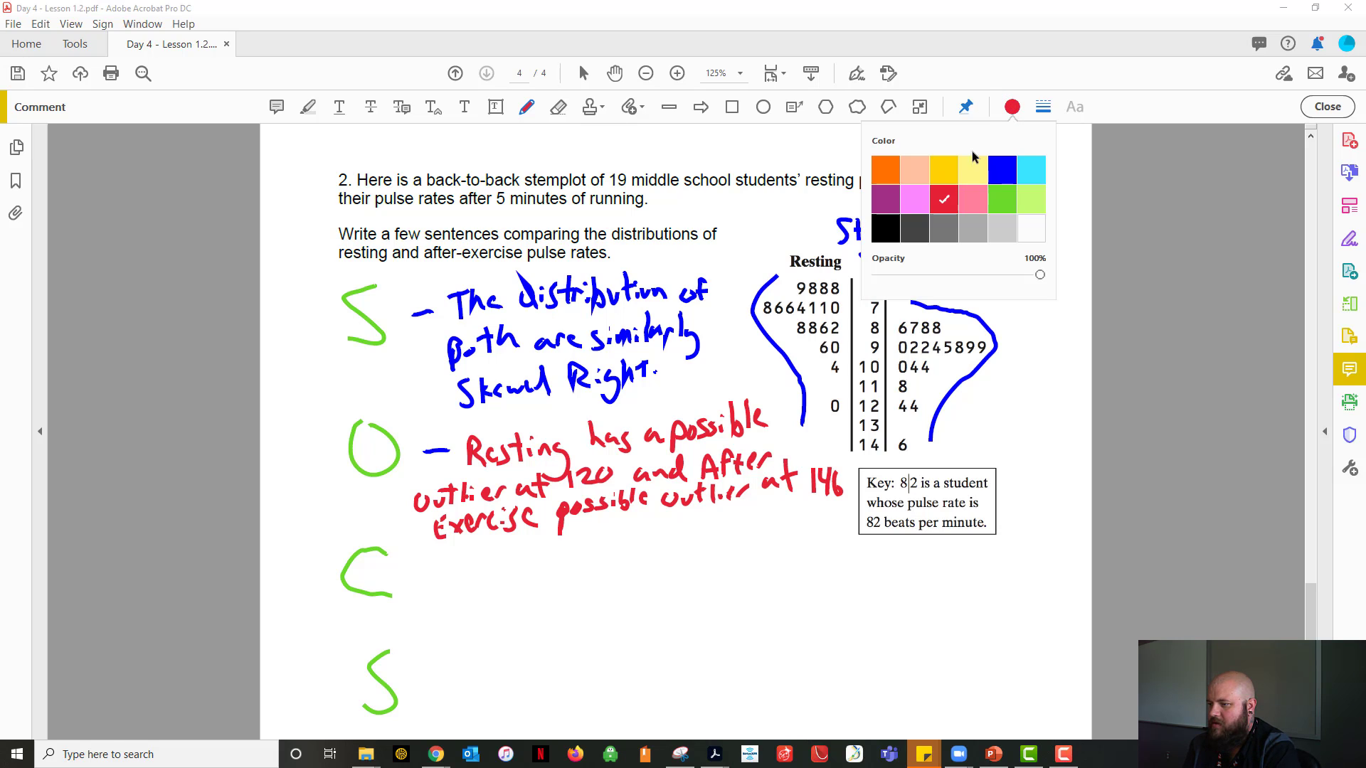
left_click(999, 199)
left_click(886, 199)
left_click(983, 63)
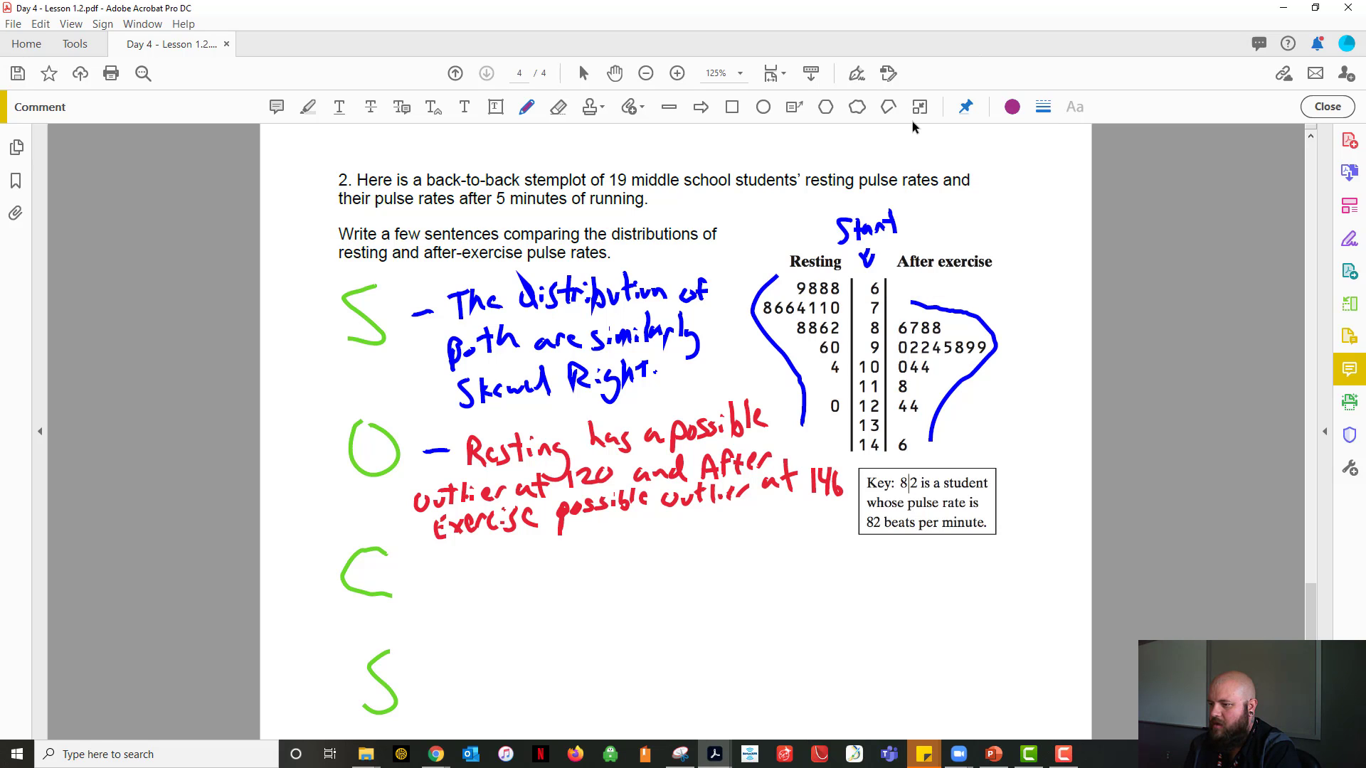
left_click_drag(755, 190, 776, 212)
mouse_move(778, 200)
left_mouse_down()
mouse_move(789, 214)
mouse_move(801, 201)
mouse_move(867, 212)
mouse_move(890, 194)
mouse_move(902, 210)
mouse_move(941, 209)
left_mouse_up()
left_click_drag(946, 203, 976, 210)
left_click_drag(967, 199, 991, 195)
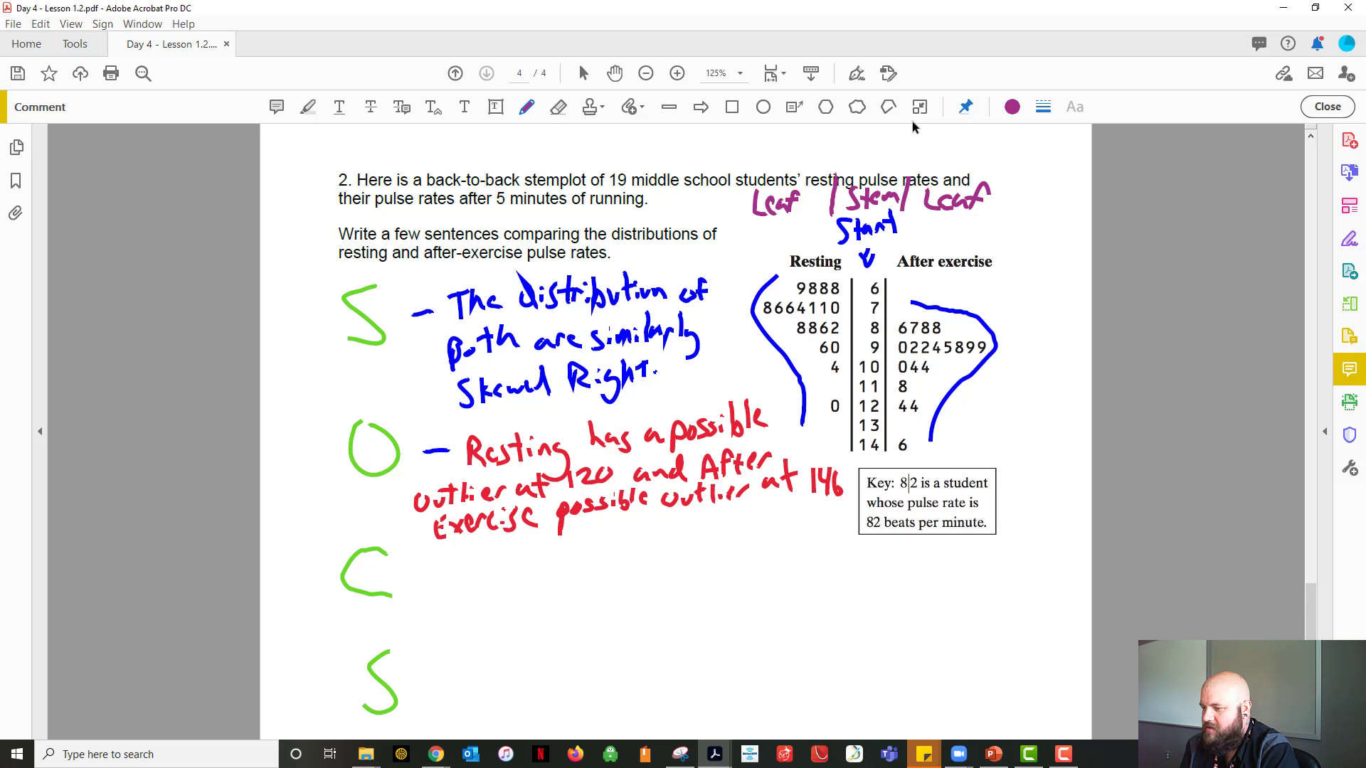
mouse_move(997, 486)
left_mouse_down()
mouse_move(1015, 486)
mouse_move(995, 464)
mouse_move(1021, 464)
left_mouse_up()
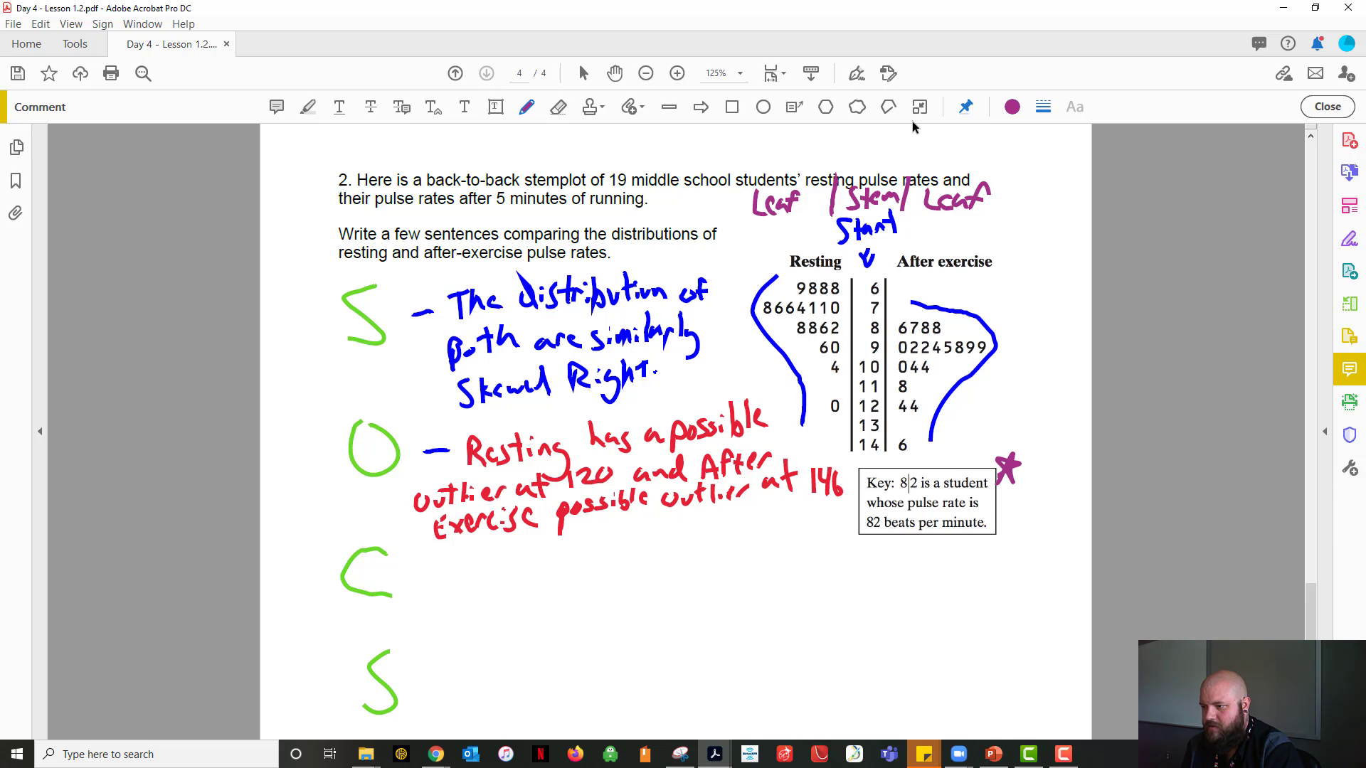
Switch the ink to blue and write '- The center is' beside the green C
left_click(1011, 107)
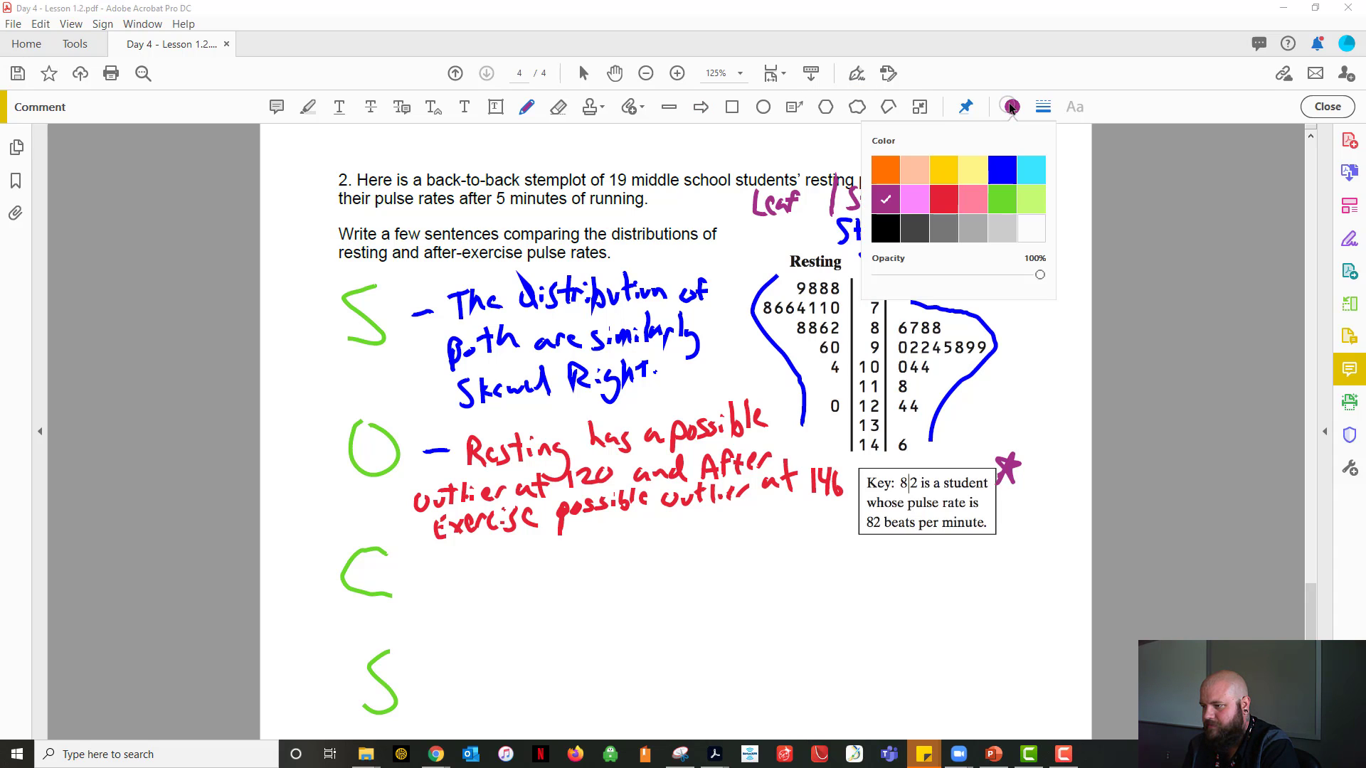
left_click(994, 166)
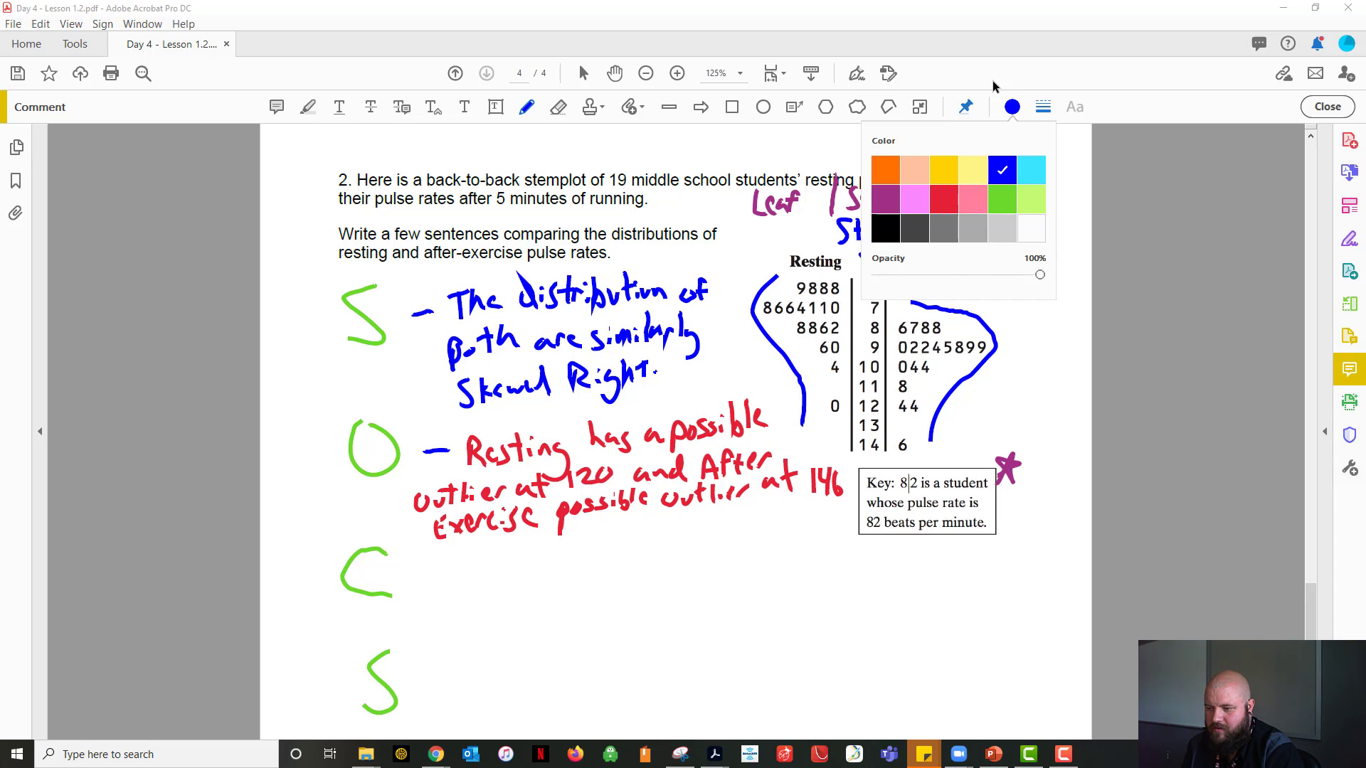
left_click(419, 572)
left_click_drag(404, 572, 434, 572)
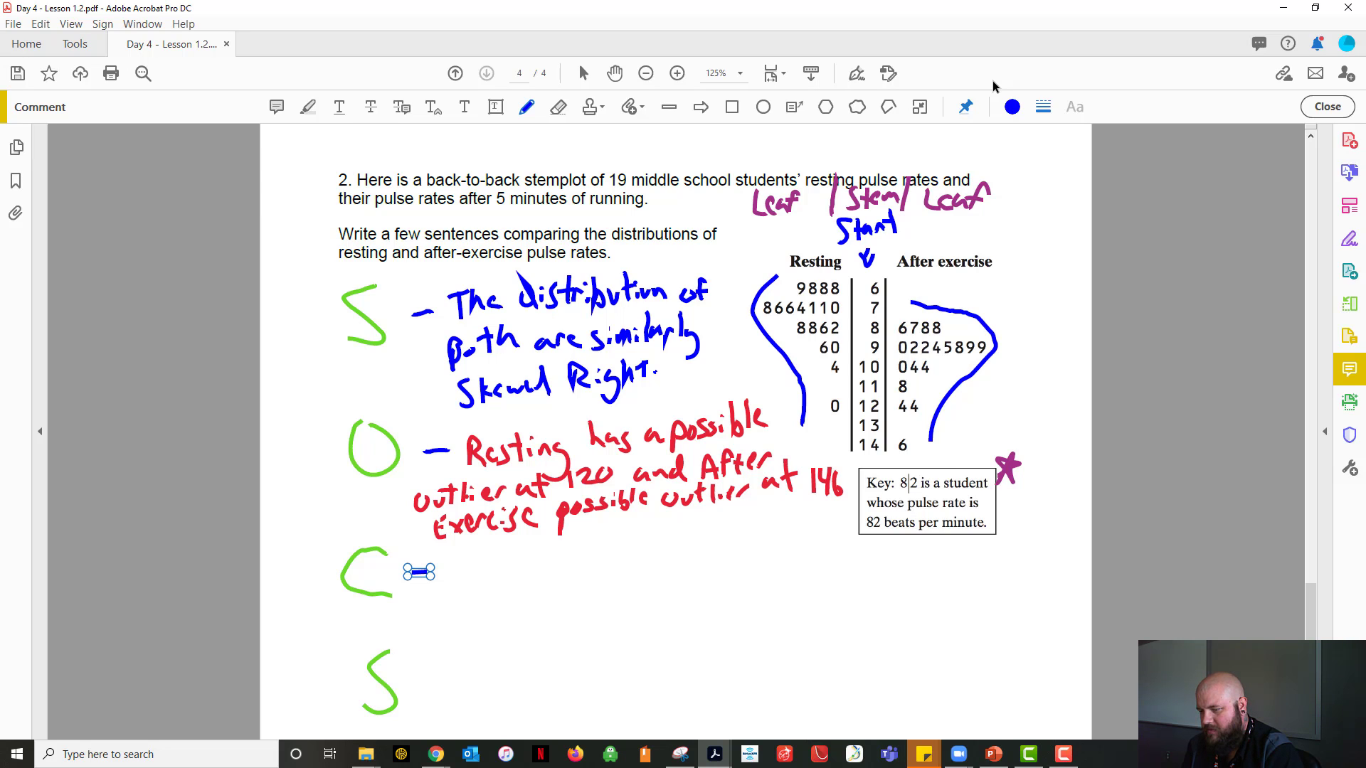
mouse_move(465, 563)
left_mouse_down()
mouse_move(464, 589)
mouse_move(479, 559)
mouse_move(479, 573)
mouse_move(544, 578)
mouse_move(568, 563)
mouse_move(592, 574)
mouse_move(603, 554)
left_mouse_up()
mouse_move(599, 561)
left_mouse_down()
mouse_move(606, 552)
mouse_move(597, 567)
left_mouse_up()
mouse_move(605, 567)
left_mouse_down()
mouse_move(621, 551)
mouse_move(659, 555)
mouse_move(655, 567)
mouse_move(727, 562)
mouse_move(731, 580)
left_mouse_up()
left_click(717, 562)
Continue with 'higher for the After Exercise pulse rates' and add a dash after the last S
mouse_move(748, 536)
left_mouse_down()
mouse_move(745, 566)
mouse_move(758, 563)
left_mouse_up()
left_click_drag(765, 554, 786, 544)
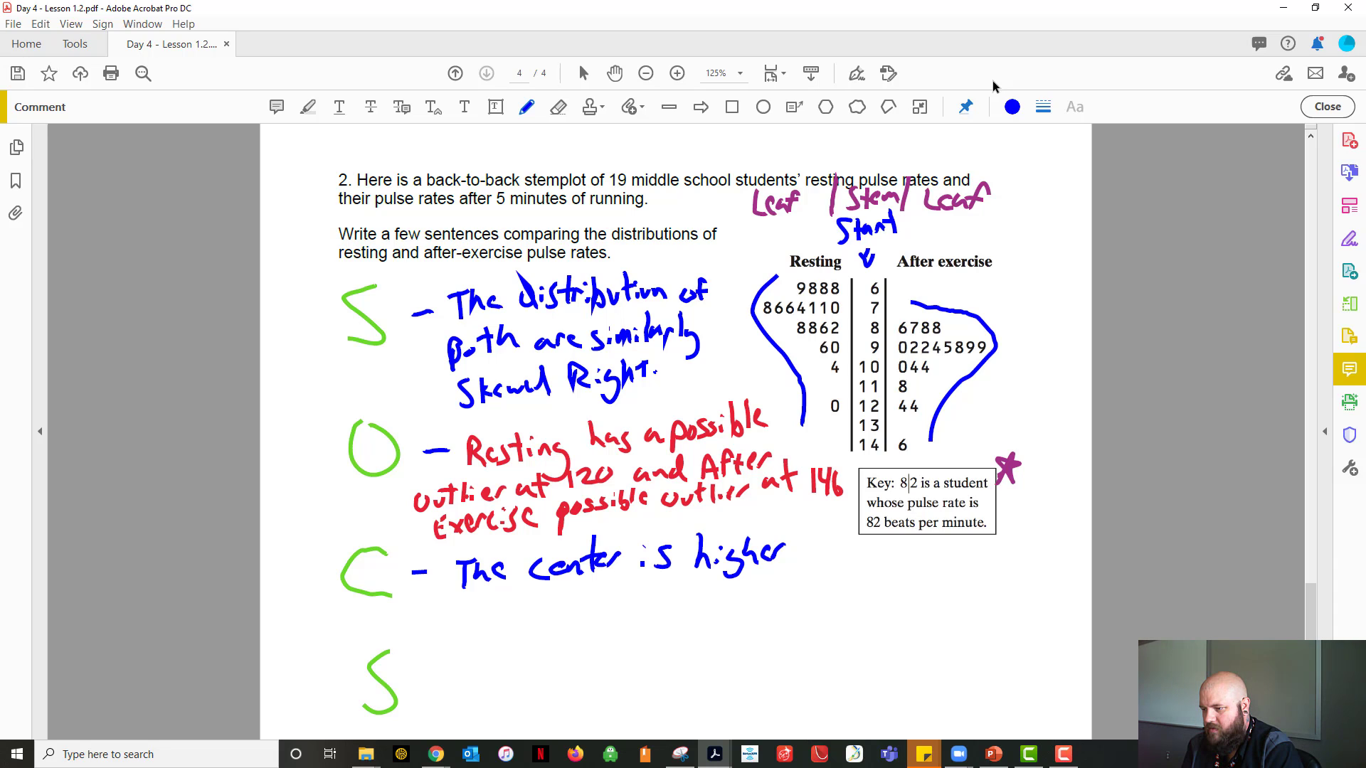
mouse_move(802, 561)
left_mouse_down()
mouse_move(819, 533)
mouse_move(805, 546)
left_mouse_up()
mouse_move(810, 551)
left_mouse_down()
mouse_move(872, 565)
mouse_move(878, 550)
mouse_move(911, 567)
mouse_move(947, 535)
mouse_move(953, 560)
mouse_move(973, 537)
left_mouse_up()
mouse_move(957, 549)
left_mouse_down()
mouse_move(979, 565)
mouse_move(1010, 543)
left_mouse_up()
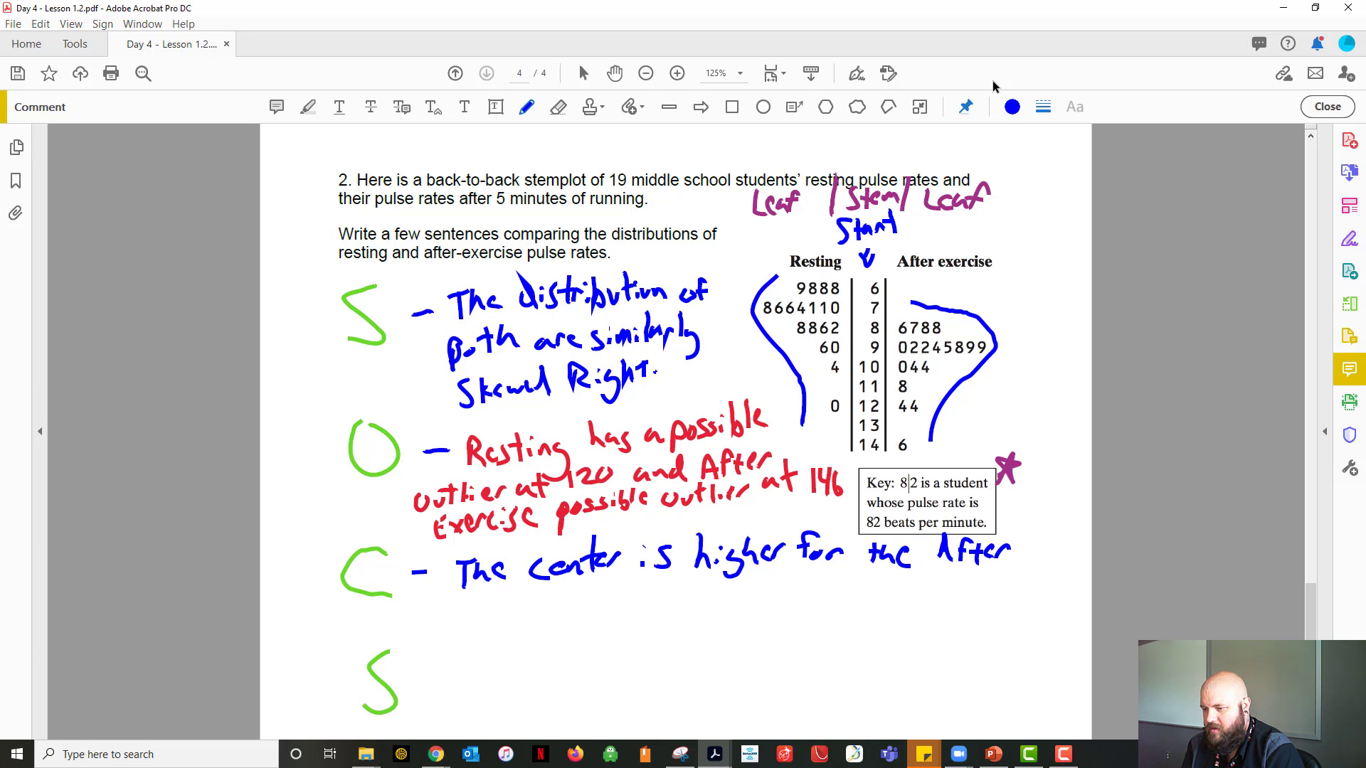
mouse_move(462, 605)
left_mouse_down()
mouse_move(497, 621)
mouse_move(529, 601)
mouse_move(561, 616)
left_mouse_up()
mouse_move(577, 594)
left_mouse_down()
mouse_move(568, 606)
mouse_move(578, 593)
mouse_move(600, 625)
mouse_move(607, 609)
mouse_move(692, 587)
mouse_move(707, 603)
left_mouse_up()
left_click_drag(712, 576, 713, 604)
left_click_drag(700, 593, 729, 604)
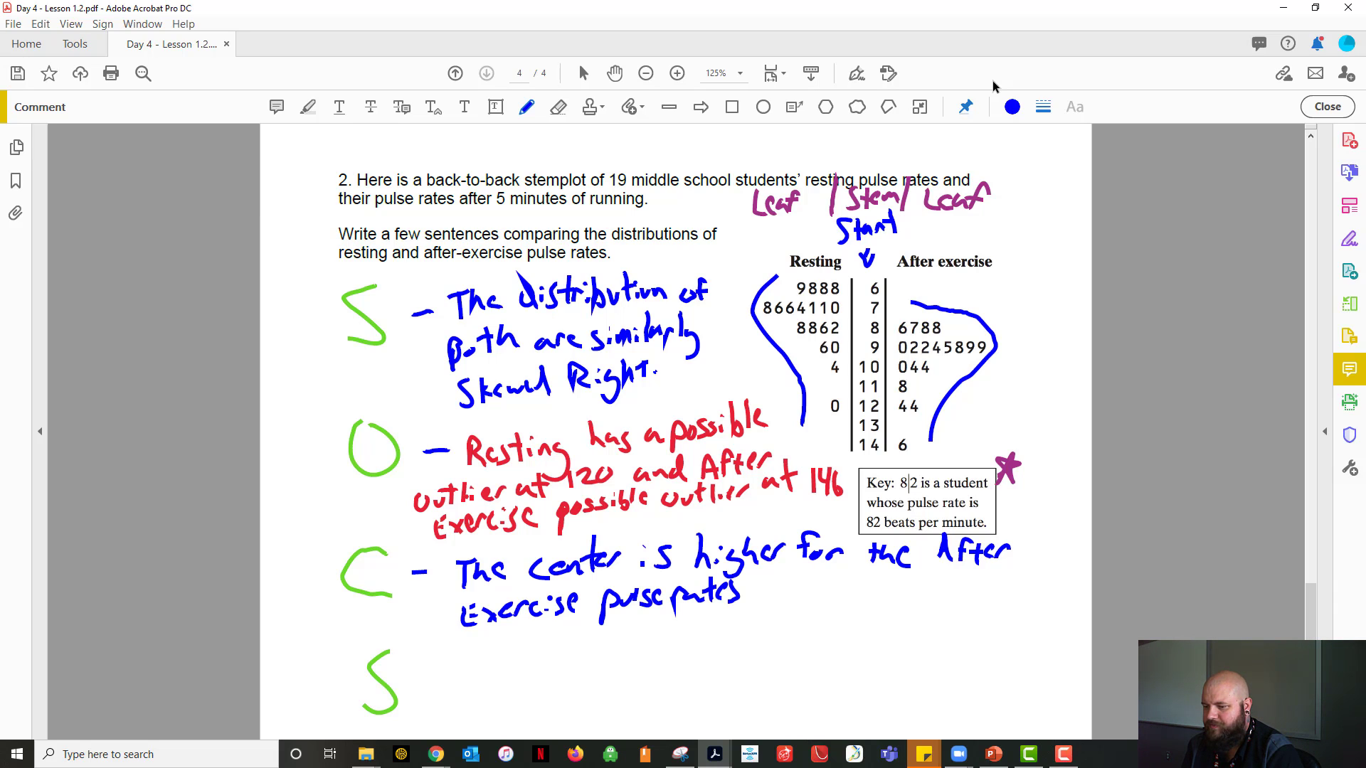
left_click_drag(431, 681, 453, 680)
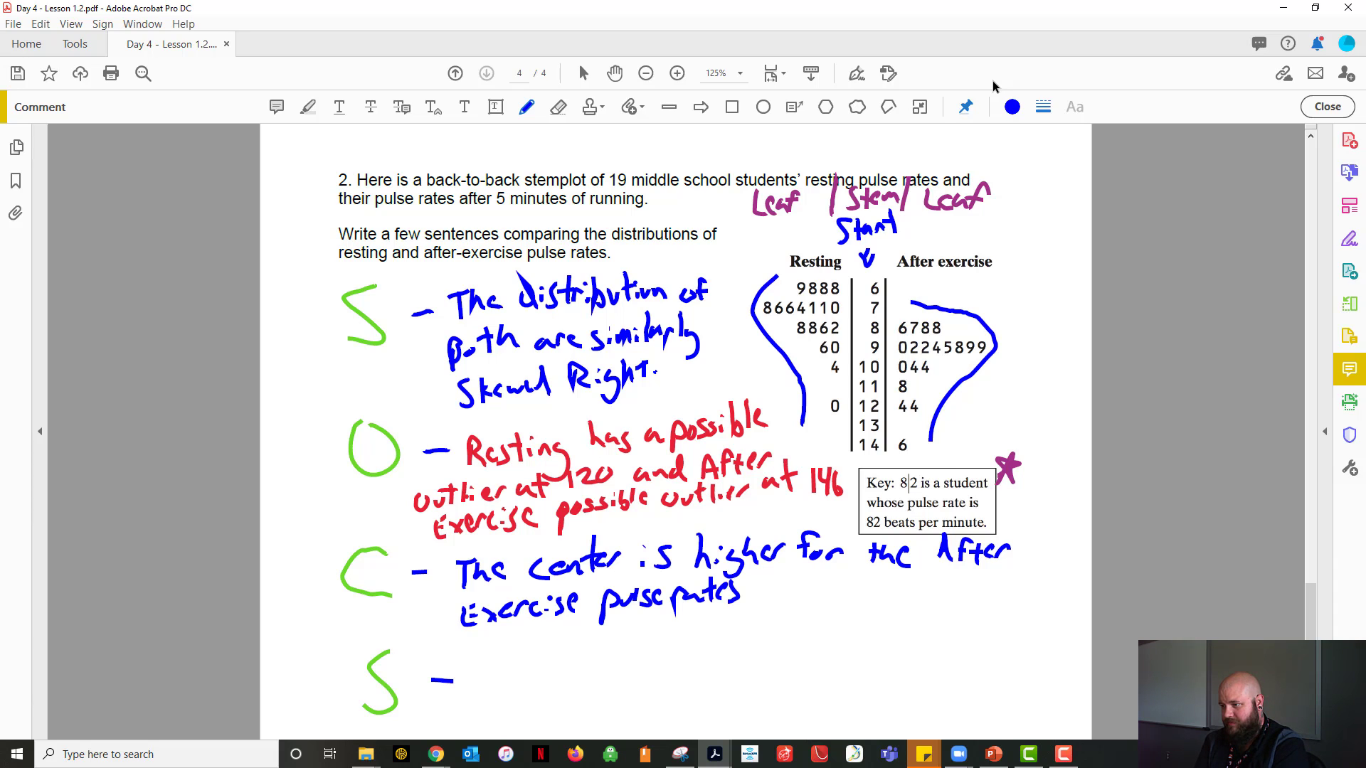
Switch the ink to orange and write 'Resting 120 − 68' after the S dash
left_click(1009, 109)
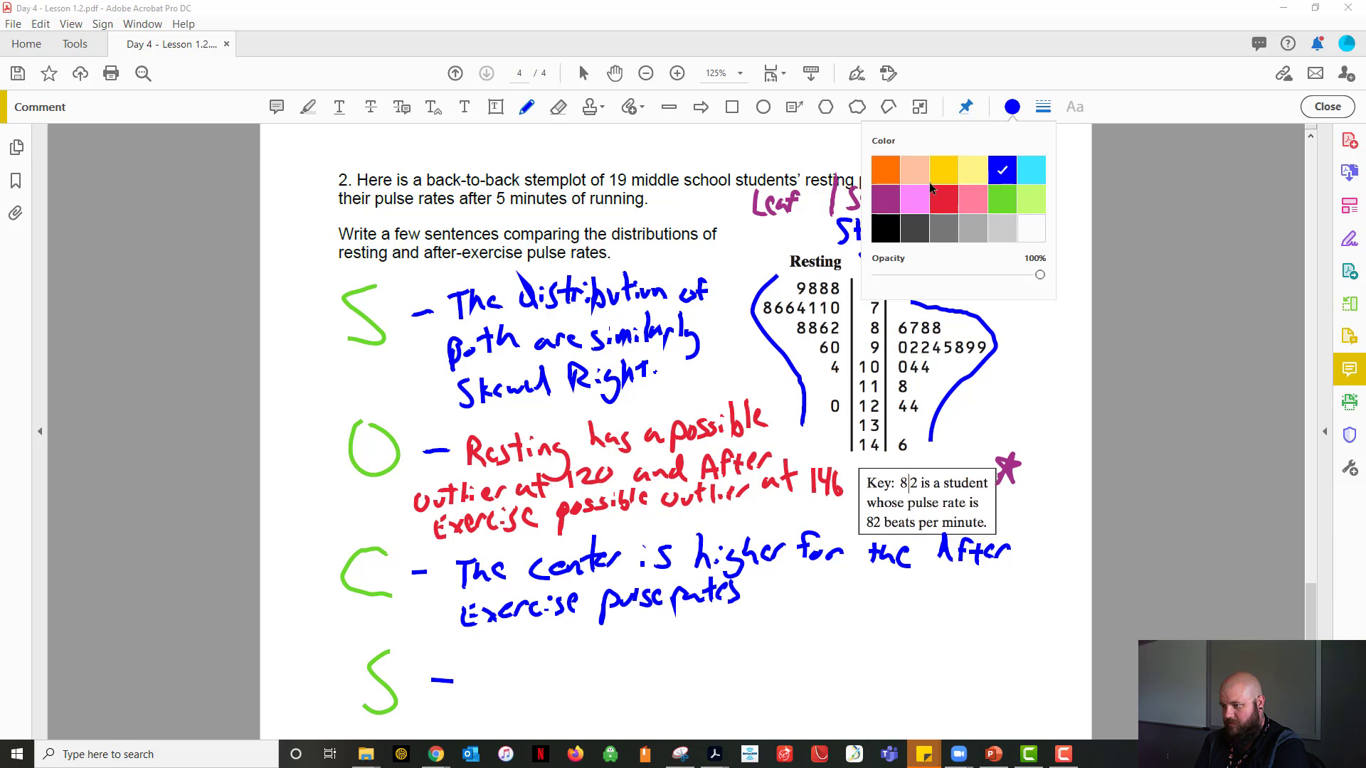
left_click(888, 171)
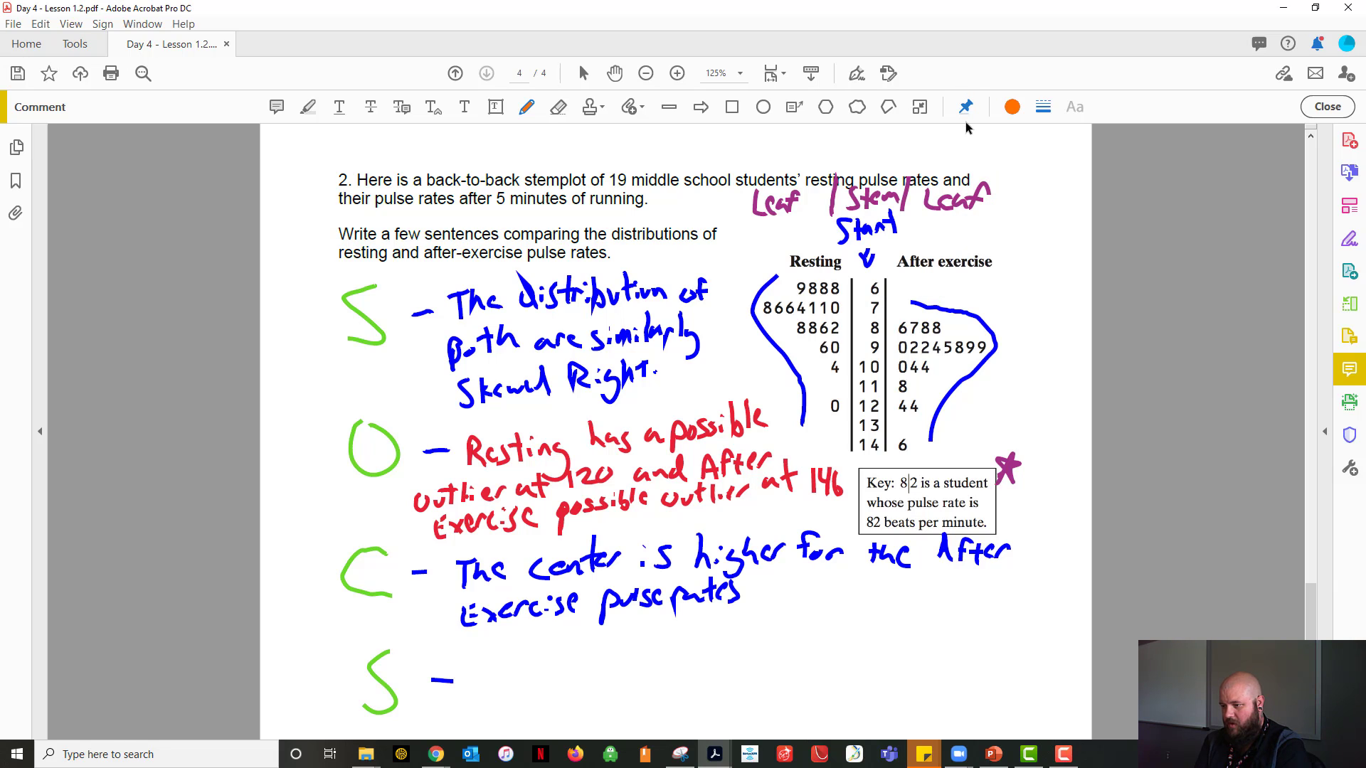
mouse_move(484, 652)
left_mouse_down()
mouse_move(481, 674)
mouse_move(493, 643)
mouse_move(501, 673)
mouse_move(533, 663)
left_mouse_up()
mouse_move(521, 649)
left_mouse_down()
mouse_move(545, 645)
mouse_move(560, 669)
left_mouse_up()
left_click_drag(567, 668, 560, 640)
left_click_drag(591, 649, 580, 672)
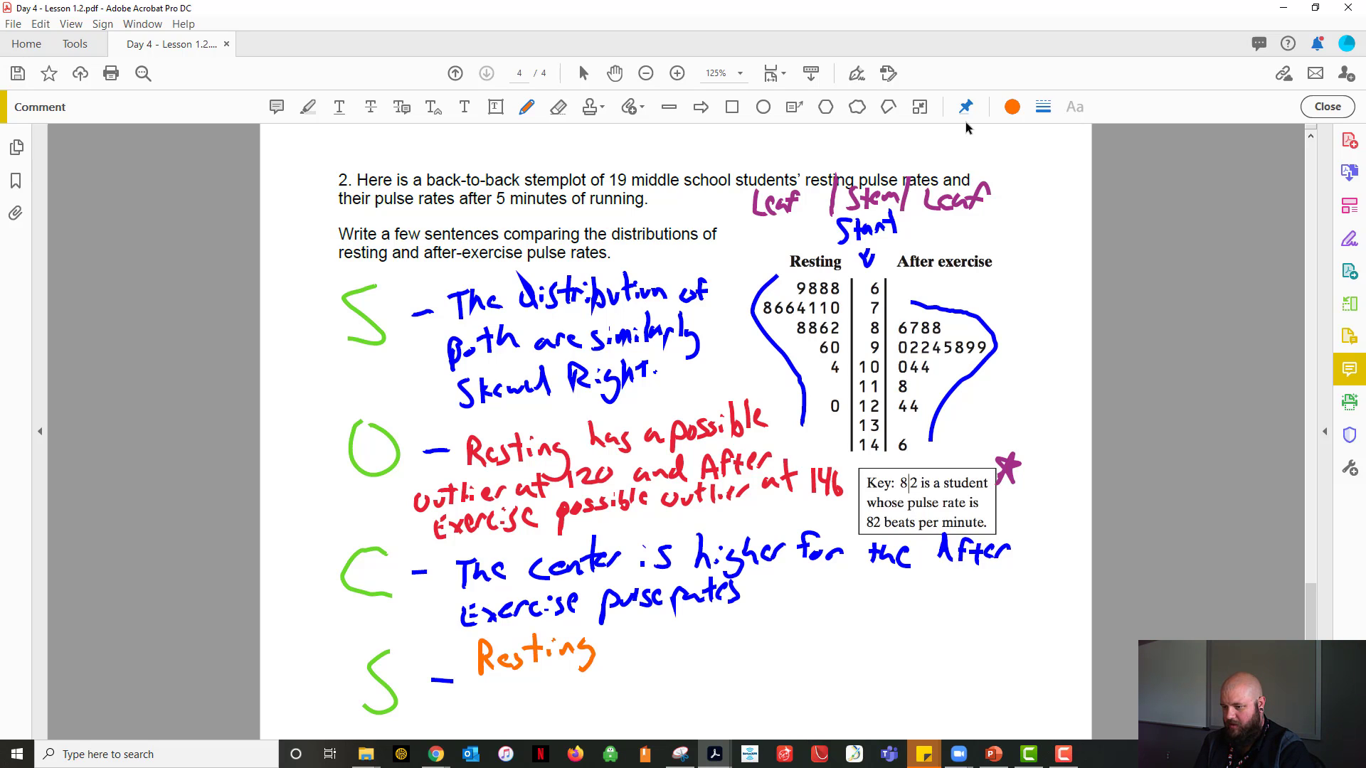
mouse_move(495, 689)
left_mouse_down()
mouse_move(495, 705)
mouse_move(518, 702)
left_mouse_up()
left_click_drag(535, 694, 549, 692)
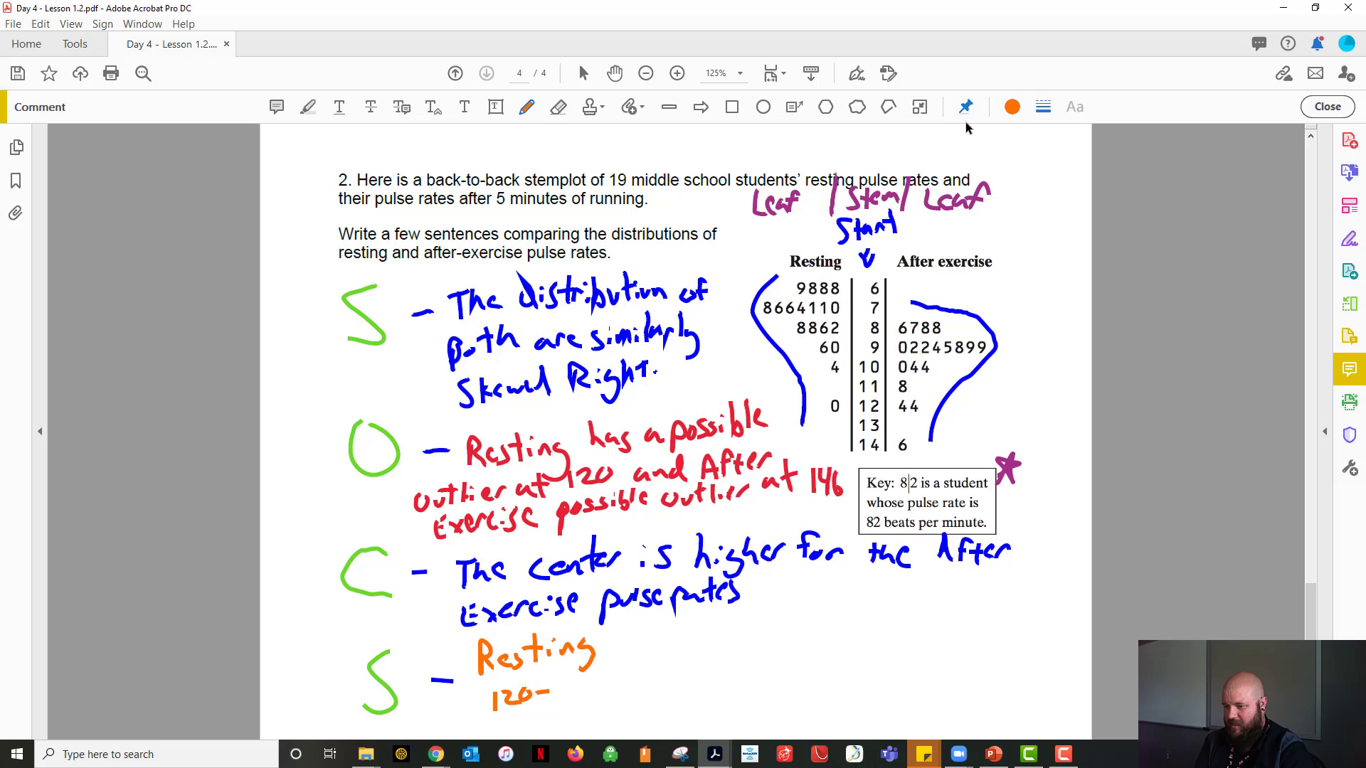
mouse_move(573, 675)
left_mouse_down()
mouse_move(568, 693)
mouse_move(598, 693)
mouse_move(589, 674)
left_mouse_up()
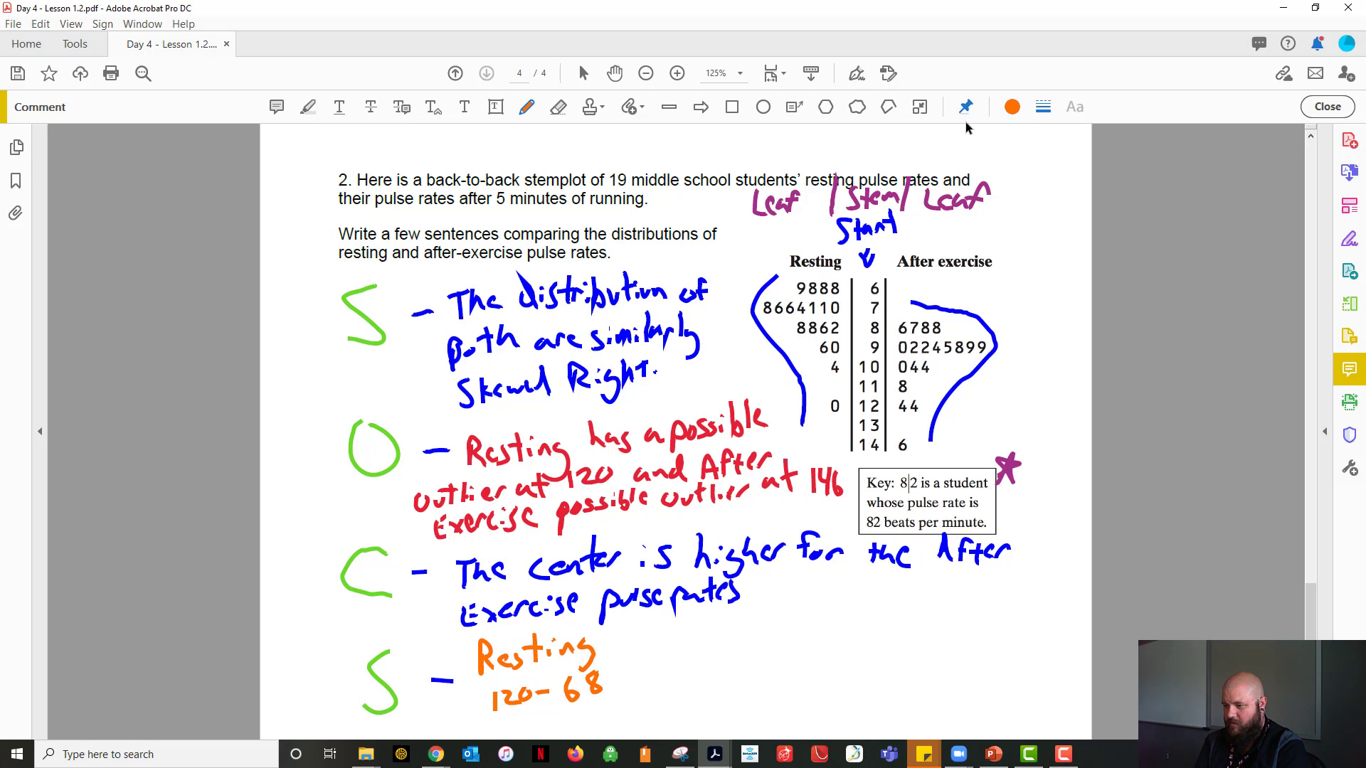
Mark 120 and 68 on the stemplot and complete the calculation with '= 52'
left_click_drag(836, 417, 862, 416)
left_click_drag(836, 299, 868, 298)
mouse_move(608, 673)
left_mouse_down()
mouse_move(653, 680)
mouse_move(633, 688)
mouse_move(658, 659)
mouse_move(661, 682)
mouse_move(678, 680)
left_mouse_up()
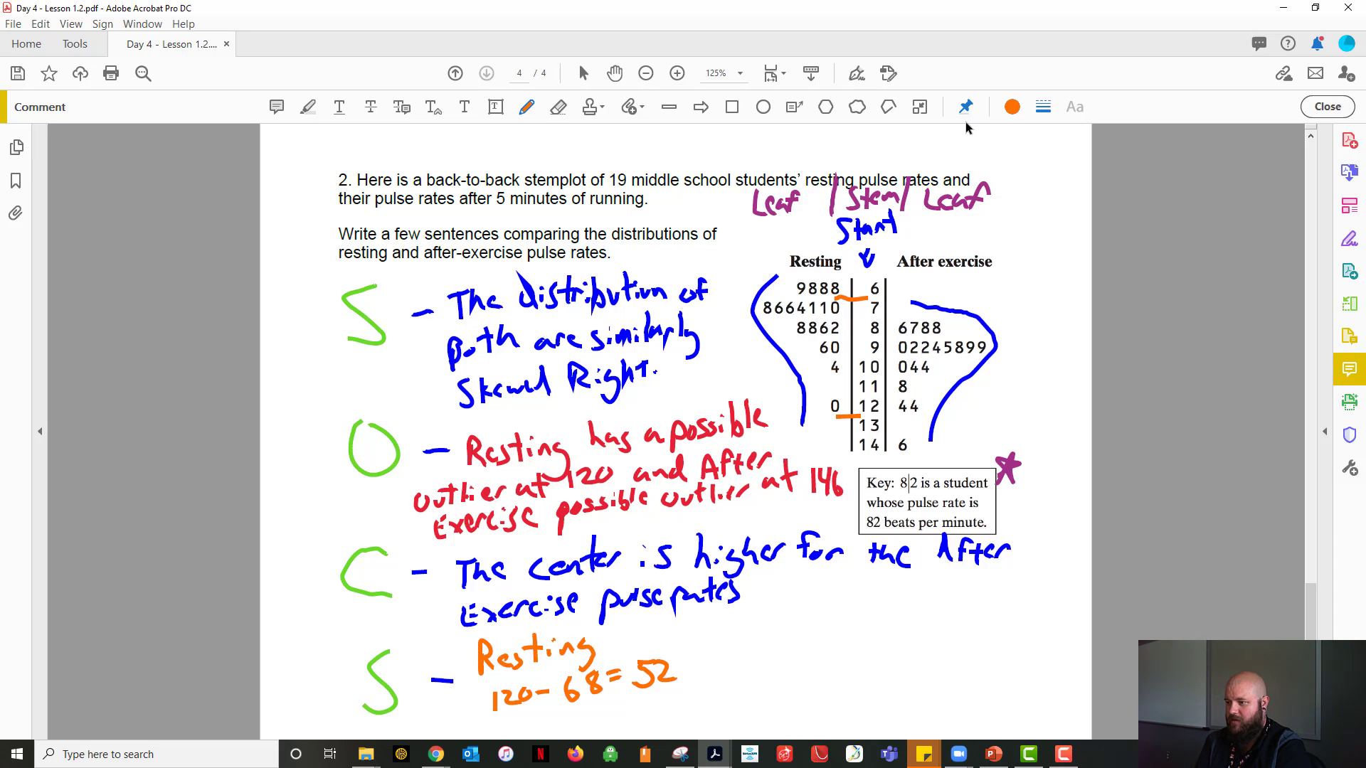
Switch the ink to pink, write 'AE', and mark 86 and 146 on the stemplot
left_click(1012, 107)
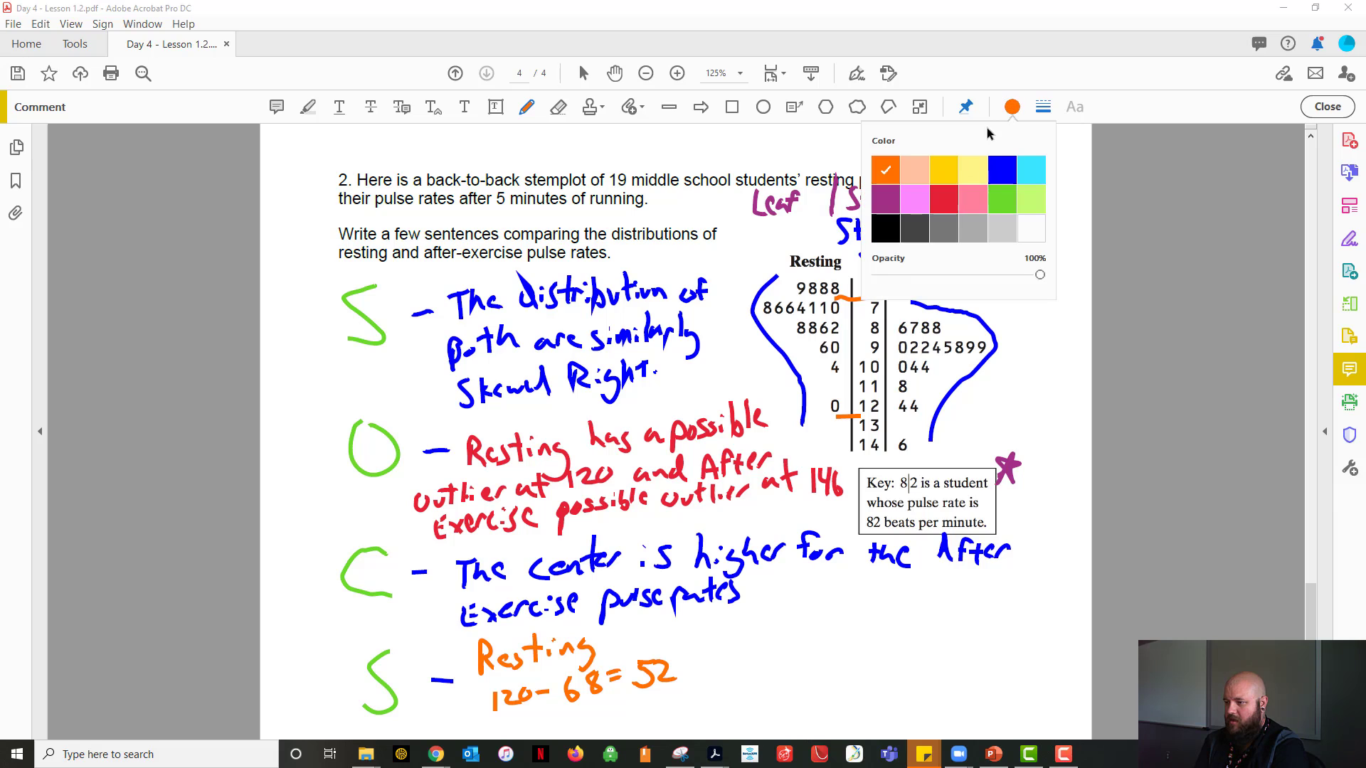
left_click(918, 205)
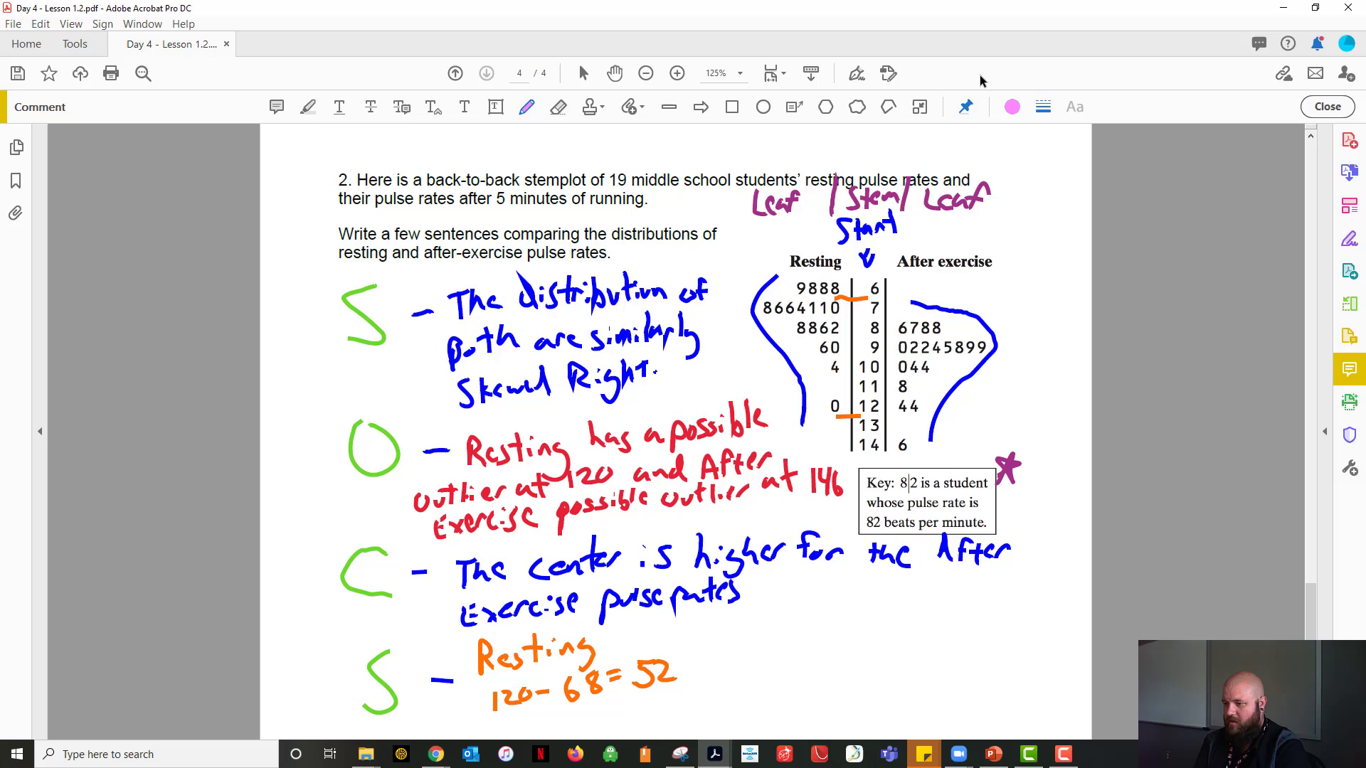
left_click_drag(716, 633, 741, 618)
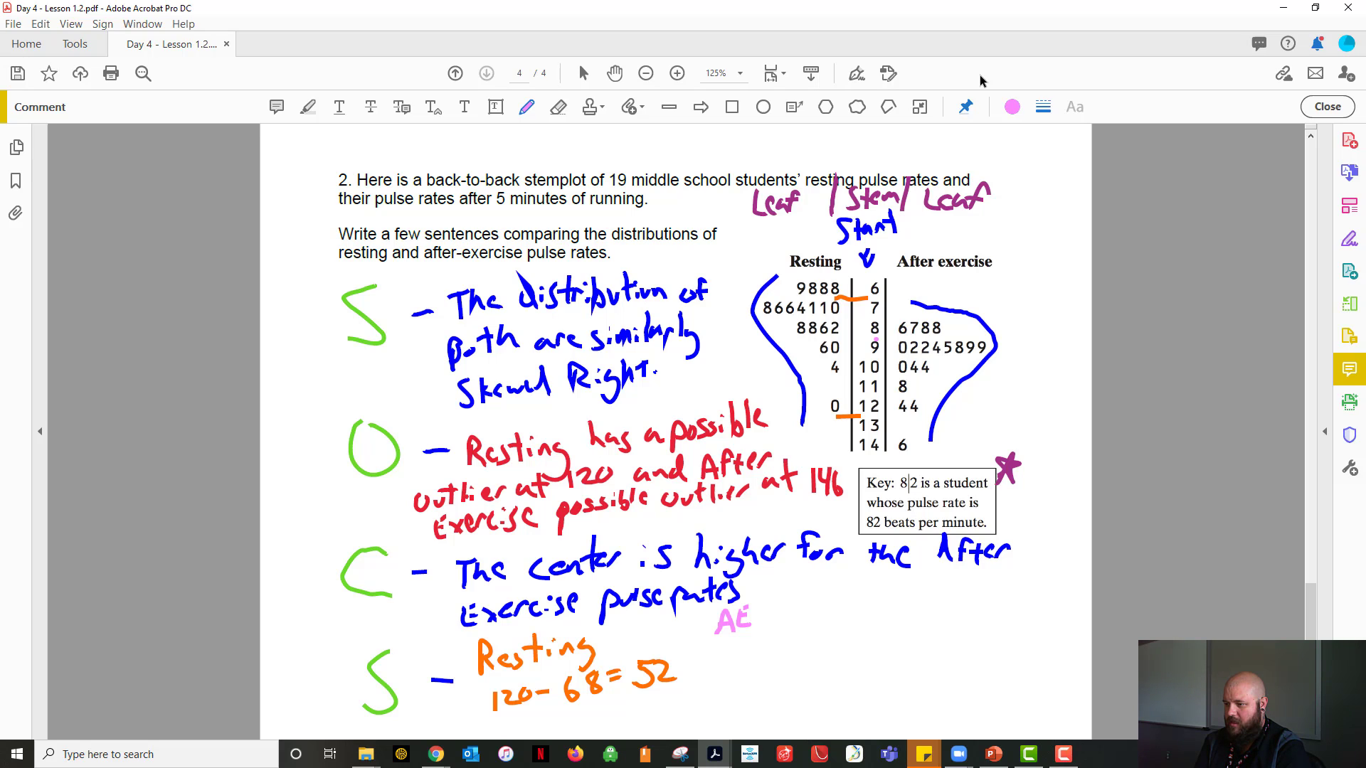
left_click_drag(874, 340, 892, 338)
left_click_drag(870, 449, 900, 450)
Write '146 − 86 = 60' in pink below AE
mouse_move(733, 644)
left_mouse_down()
mouse_move(728, 668)
mouse_move(751, 656)
left_mouse_up()
left_click_drag(749, 639, 748, 670)
mouse_move(758, 648)
left_mouse_down()
mouse_move(796, 649)
mouse_move(803, 631)
left_mouse_up()
mouse_move(817, 623)
left_mouse_down()
mouse_move(811, 649)
mouse_move(847, 629)
left_mouse_up()
left_click_drag(831, 639, 857, 633)
mouse_move(869, 623)
left_mouse_down()
mouse_move(862, 634)
mouse_move(872, 624)
left_mouse_up()
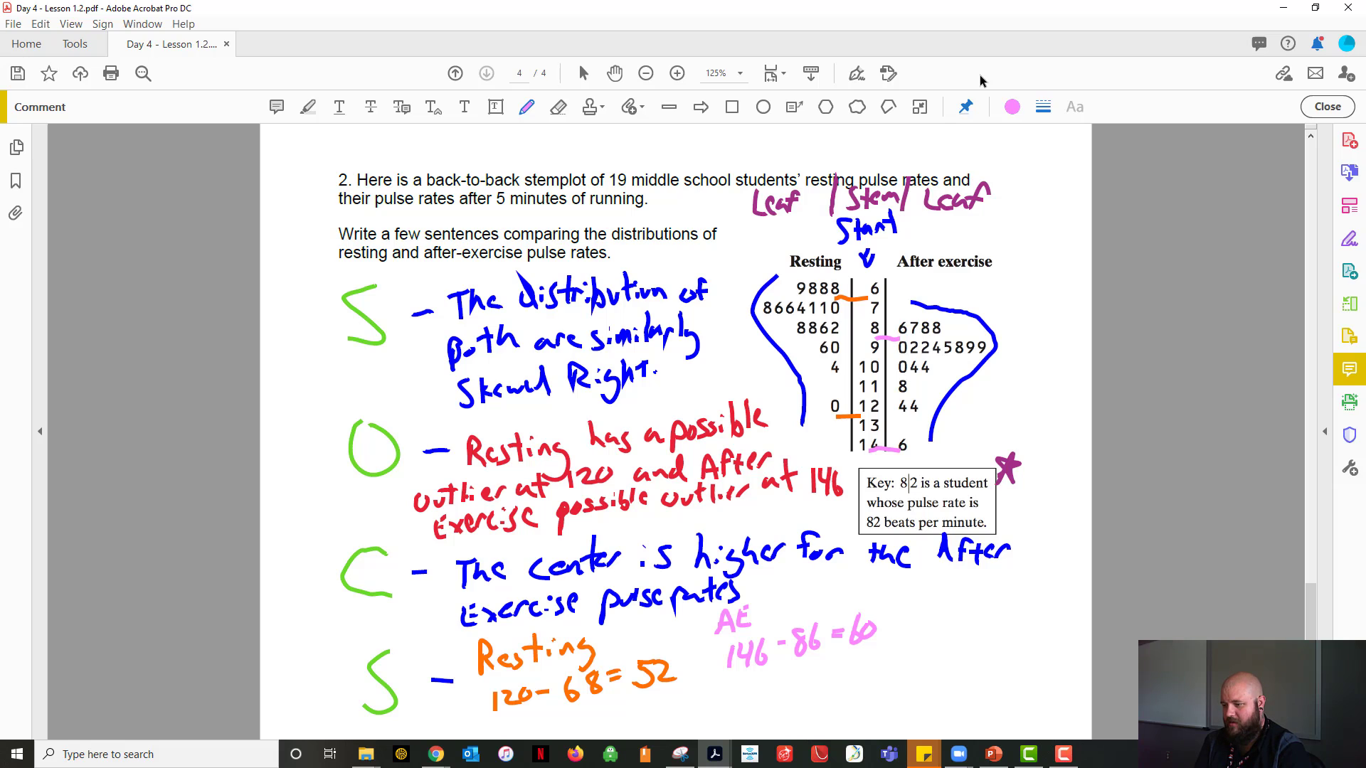
Switch the ink to black and write 'AE is a bit higher' beside the pink range
left_click(1011, 107)
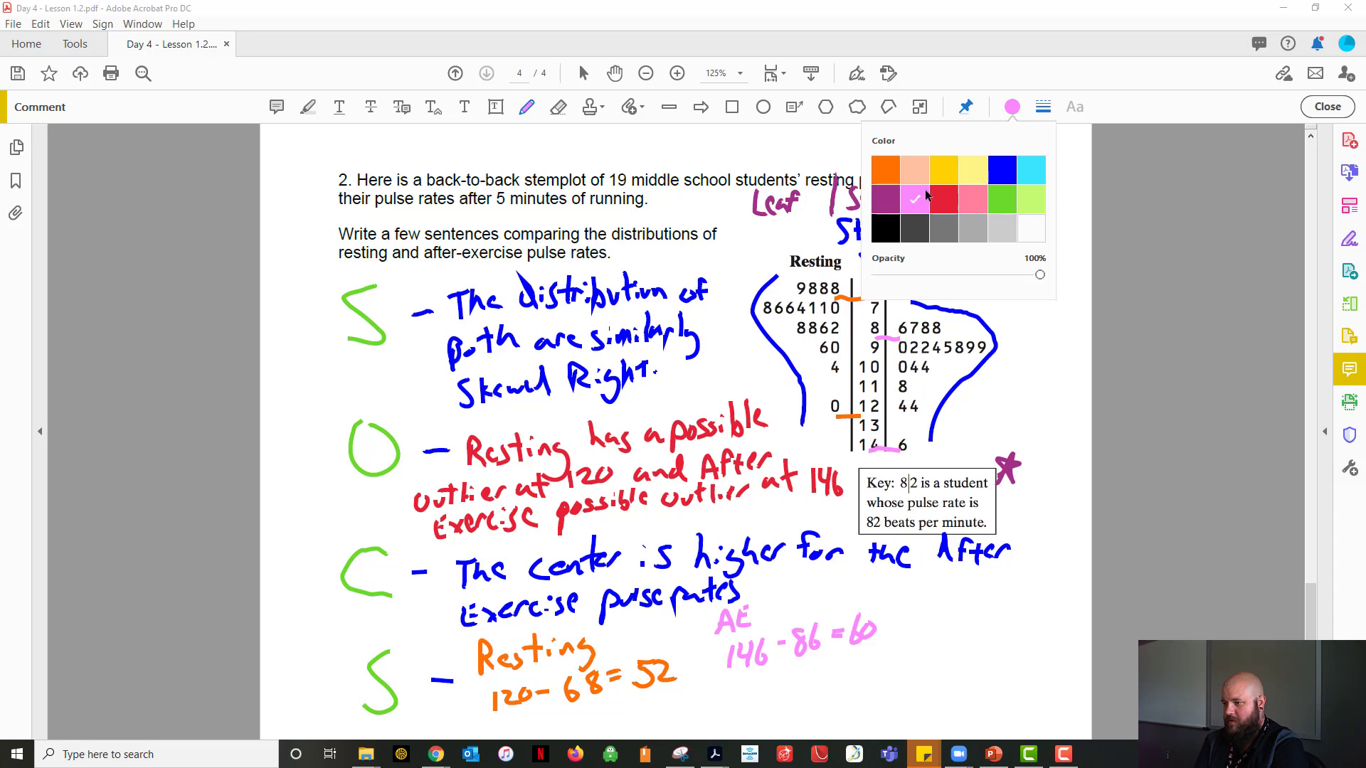
left_click(882, 233)
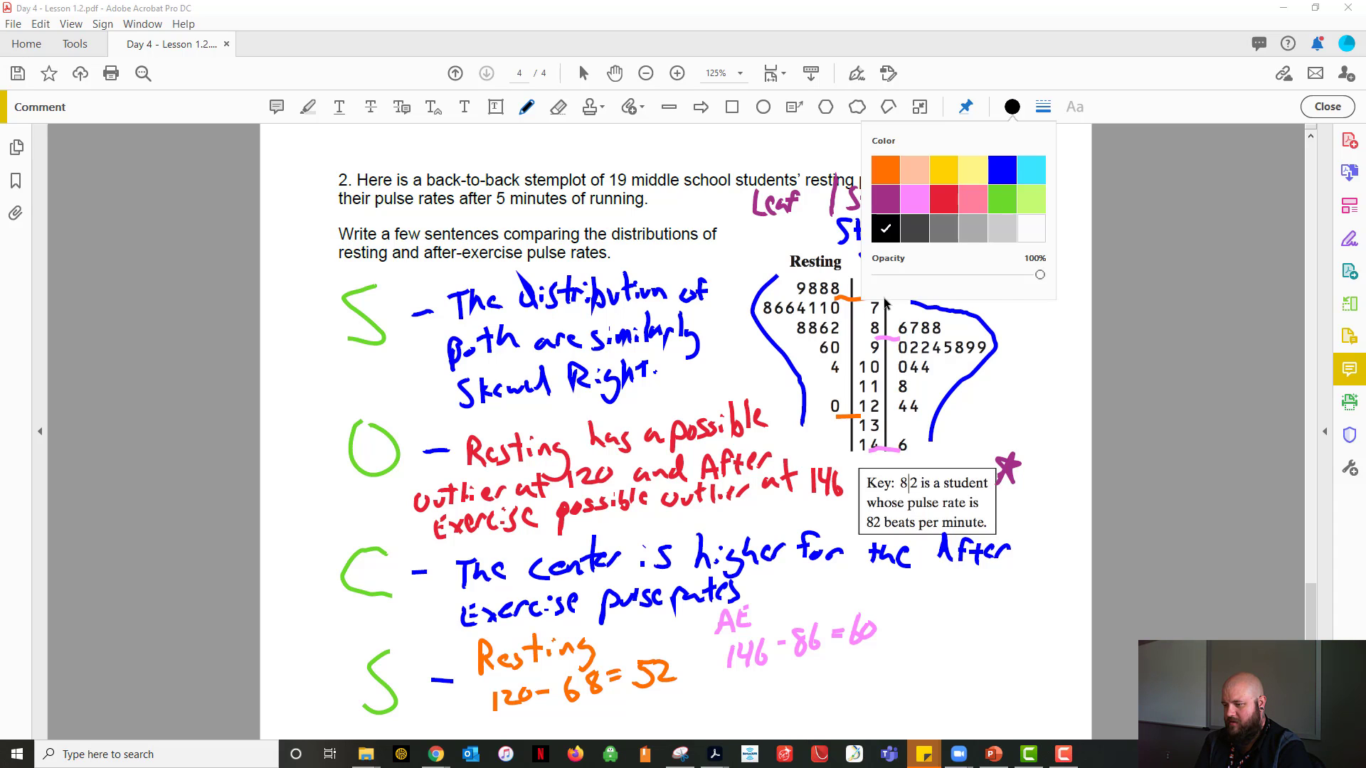
mouse_move(902, 639)
left_mouse_down()
mouse_move(913, 615)
mouse_move(926, 636)
mouse_move(936, 609)
left_mouse_up()
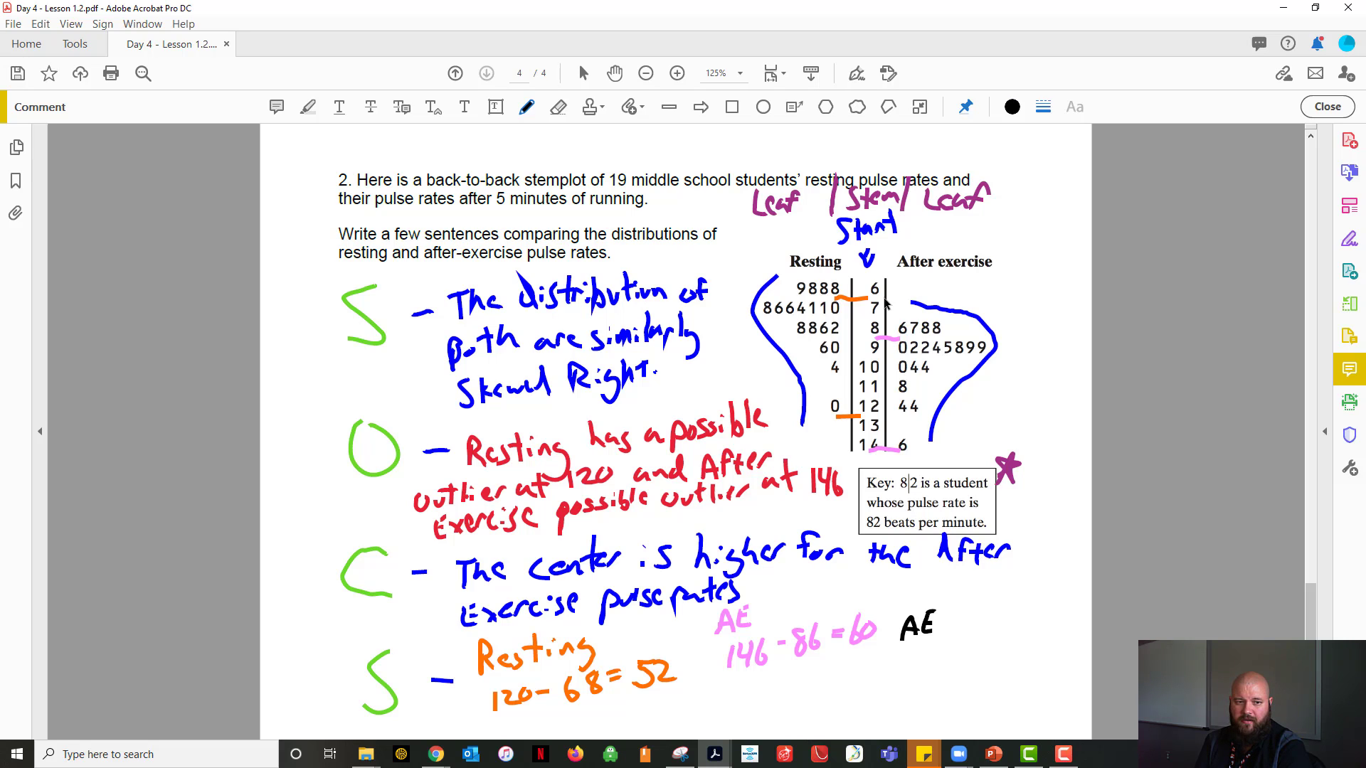
left_click(949, 613)
mouse_move(949, 616)
left_mouse_down()
mouse_move(951, 630)
mouse_move(998, 627)
left_mouse_up()
mouse_move(1013, 589)
left_mouse_down()
mouse_move(1012, 618)
mouse_move(1040, 618)
left_mouse_up()
left_click_drag(1033, 596, 1048, 594)
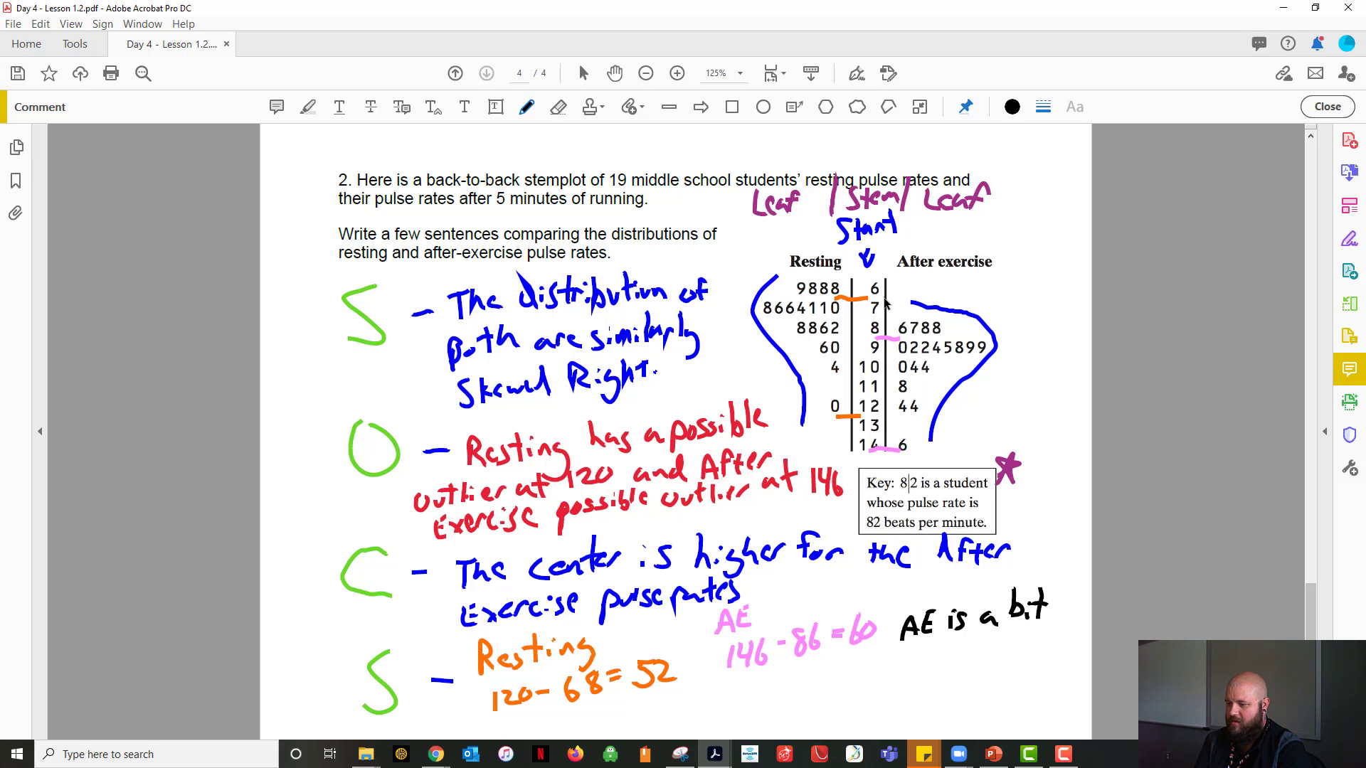
left_click_drag(862, 653, 862, 683)
mouse_move(863, 675)
left_mouse_down()
mouse_move(894, 689)
mouse_move(921, 673)
left_mouse_up()
left_click(886, 664)
left_click_drag(923, 667, 973, 652)
Continue with 'with a range of 60 compared to 52'
mouse_move(978, 655)
left_mouse_down()
mouse_move(1059, 637)
mouse_move(1057, 651)
mouse_move(1068, 633)
mouse_move(1078, 645)
mouse_move(1099, 632)
mouse_move(1096, 655)
mouse_move(1118, 626)
left_mouse_up()
left_click_drag(877, 697, 889, 711)
left_click(887, 708)
mouse_move(886, 702)
left_mouse_down()
mouse_move(918, 707)
mouse_move(942, 688)
mouse_move(969, 702)
mouse_move(1005, 685)
mouse_move(1014, 711)
left_mouse_up()
mouse_move(1014, 711)
left_mouse_down()
mouse_move(1028, 675)
mouse_move(1048, 684)
mouse_move(1076, 651)
mouse_move(1073, 684)
mouse_move(1114, 674)
left_mouse_up()
mouse_move(1036, 706)
left_mouse_down()
mouse_move(1028, 722)
mouse_move(1052, 700)
mouse_move(1067, 720)
left_mouse_up()
End the sentence with a period and underline the range results 52 and 60
left_click(1073, 711)
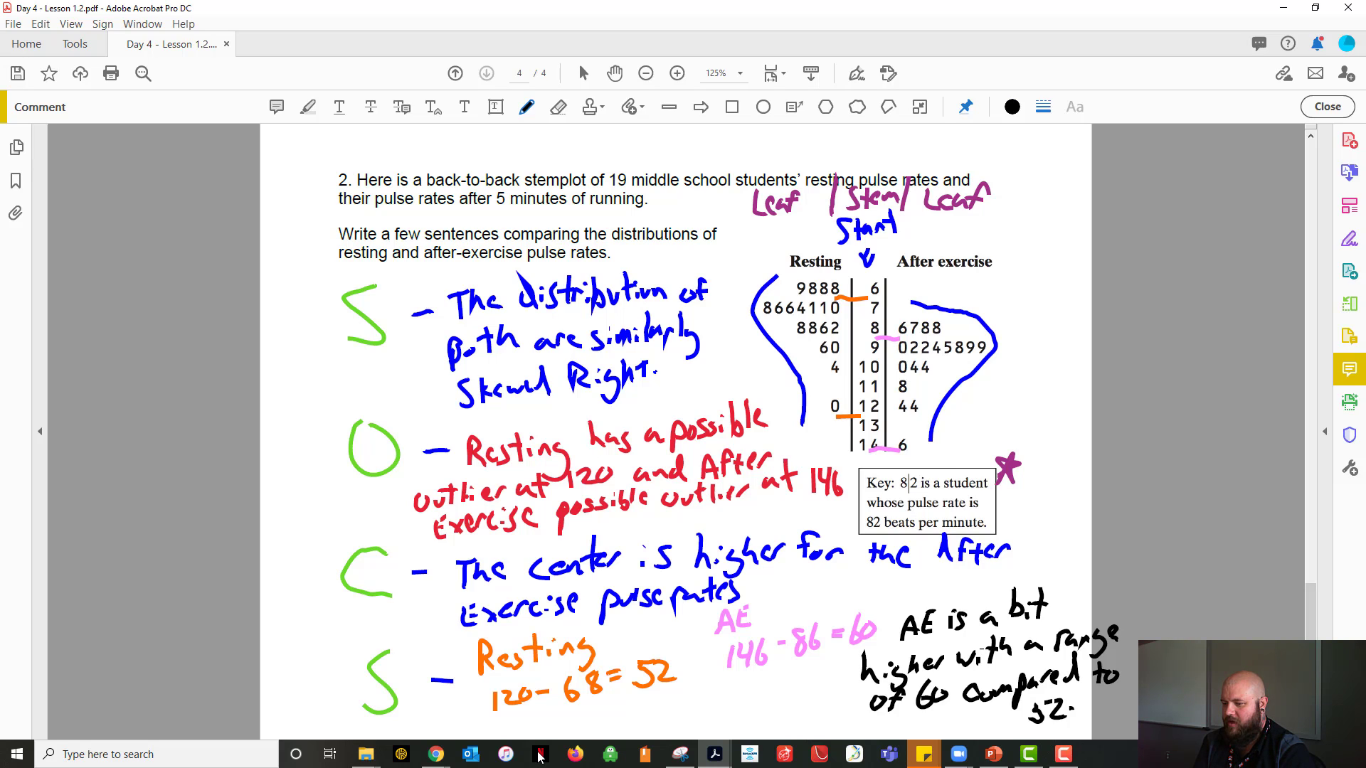
left_click_drag(635, 704, 672, 695)
left_click_drag(850, 648, 877, 635)
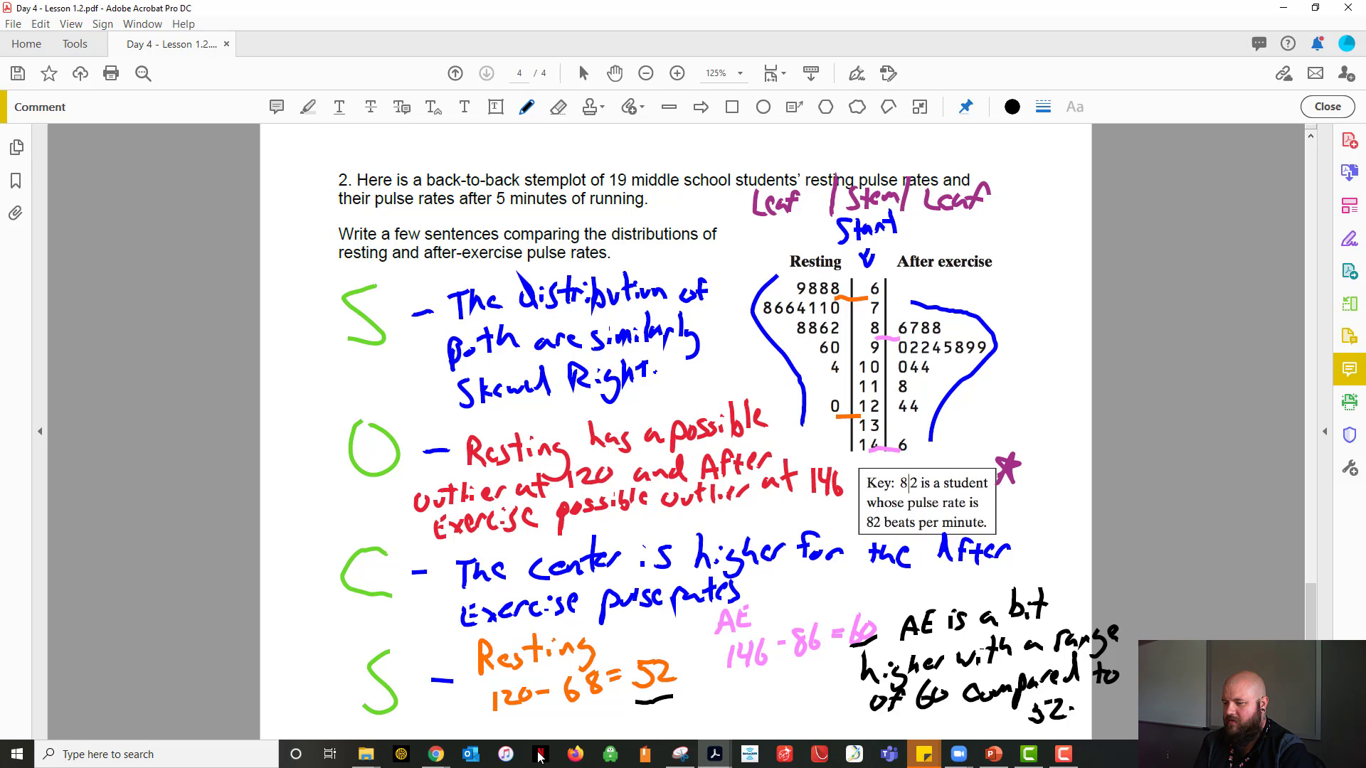